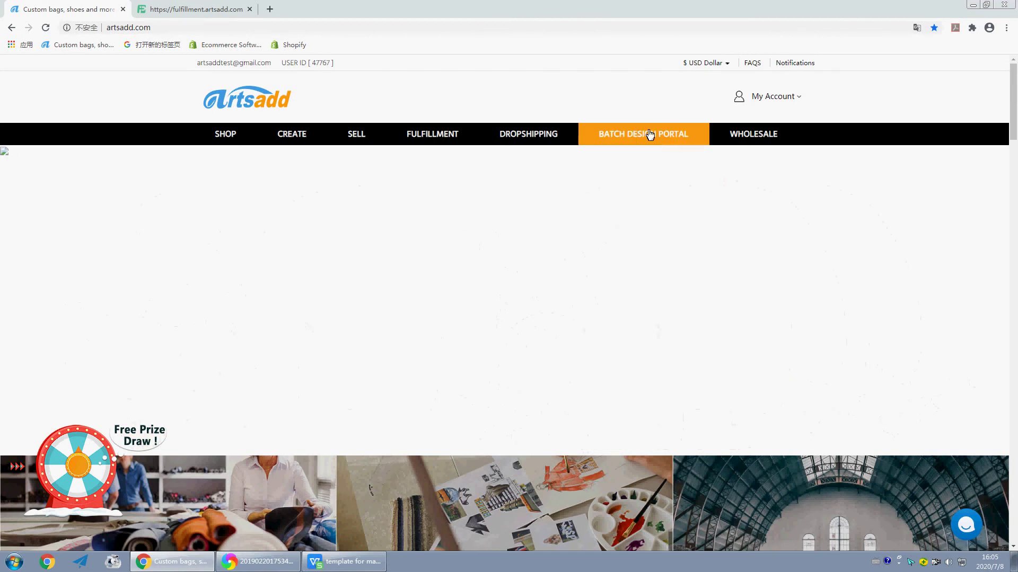
Open the Batch Design Portal in a new tab and switch to its fulfillment Home dashboard
right_click(642, 131)
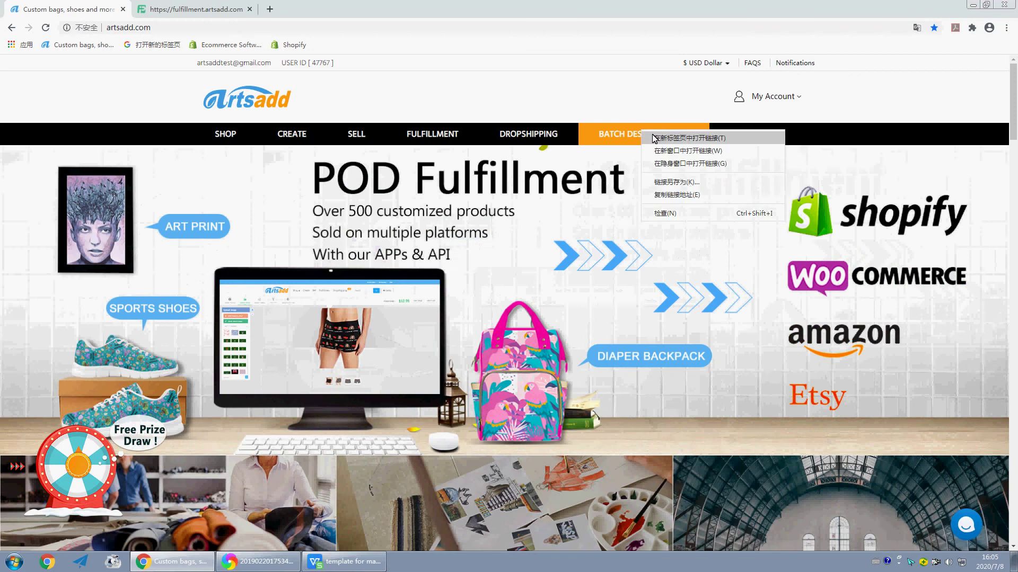
click(575, 90)
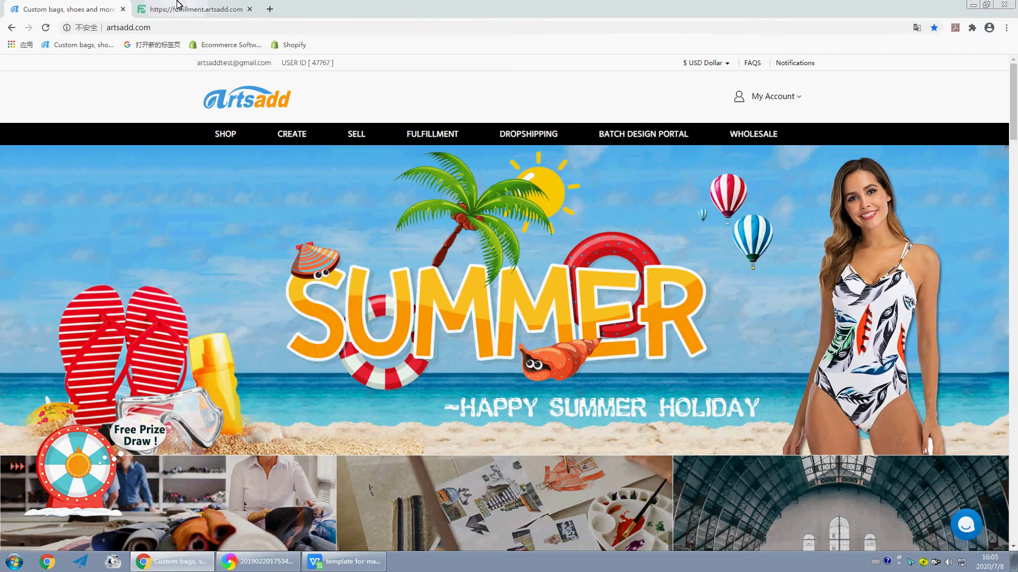
click(177, 6)
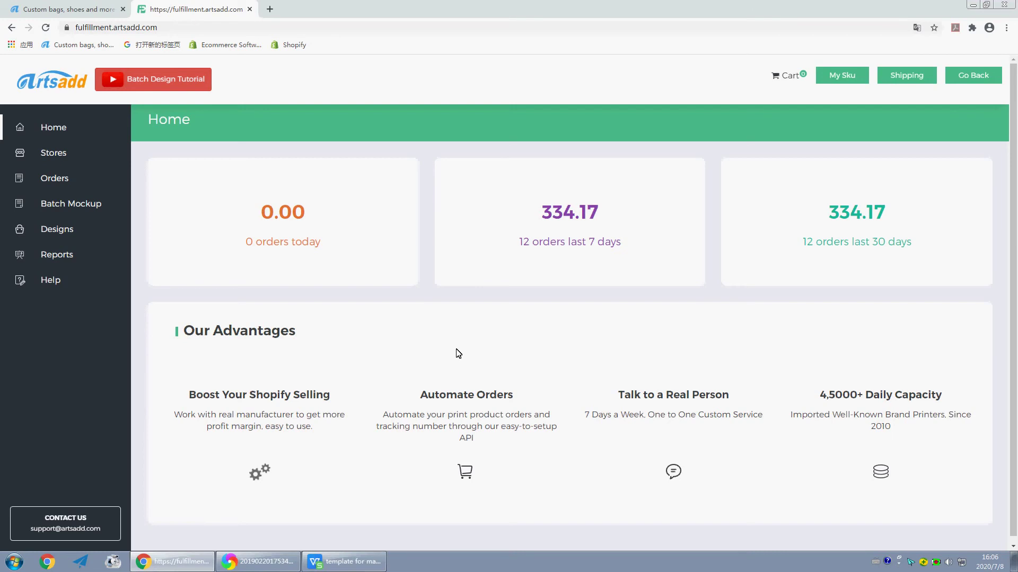
In 'template for manual order.xls', select columns A through O to review the template layout
click(344, 561)
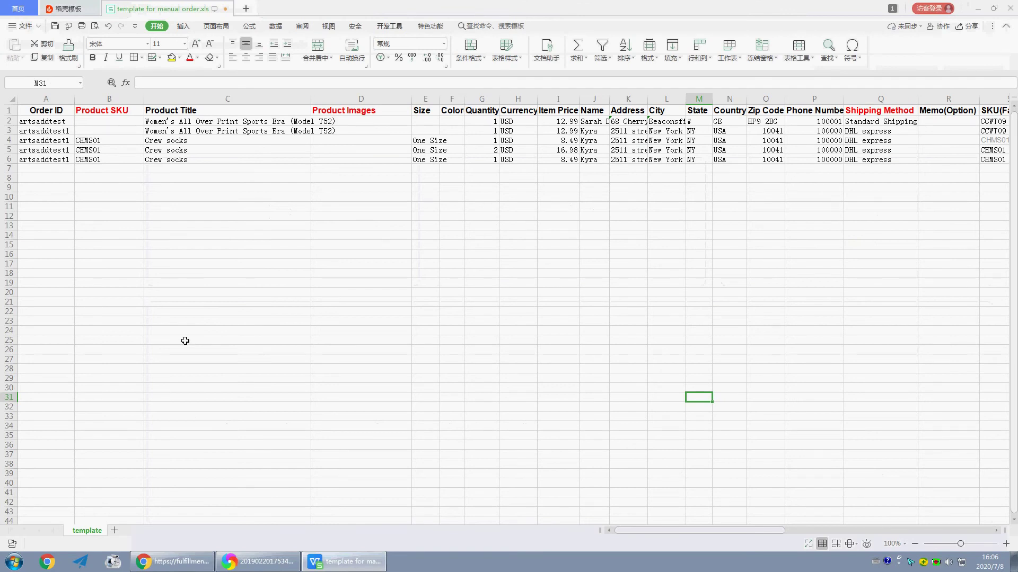
click(246, 226)
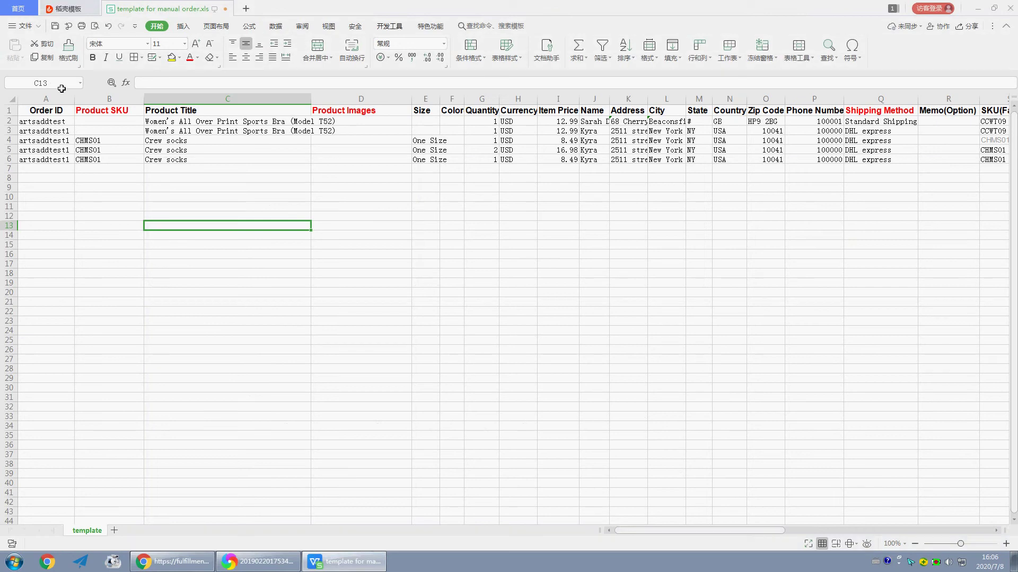
drag(45, 98, 901, 86)
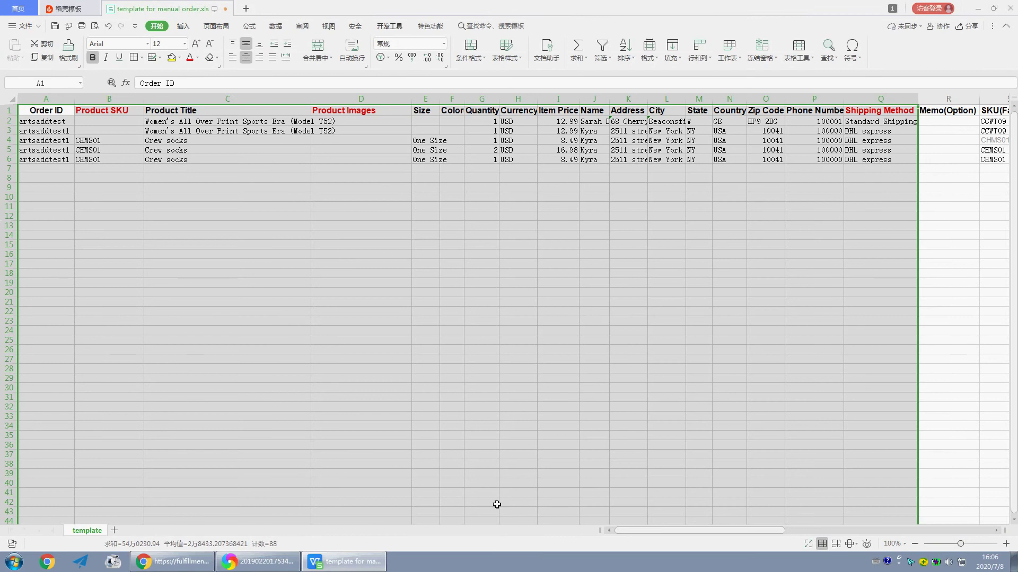
Create the manual orders store 'artsaddtest' on the Stores page and switch its sync on
click(175, 562)
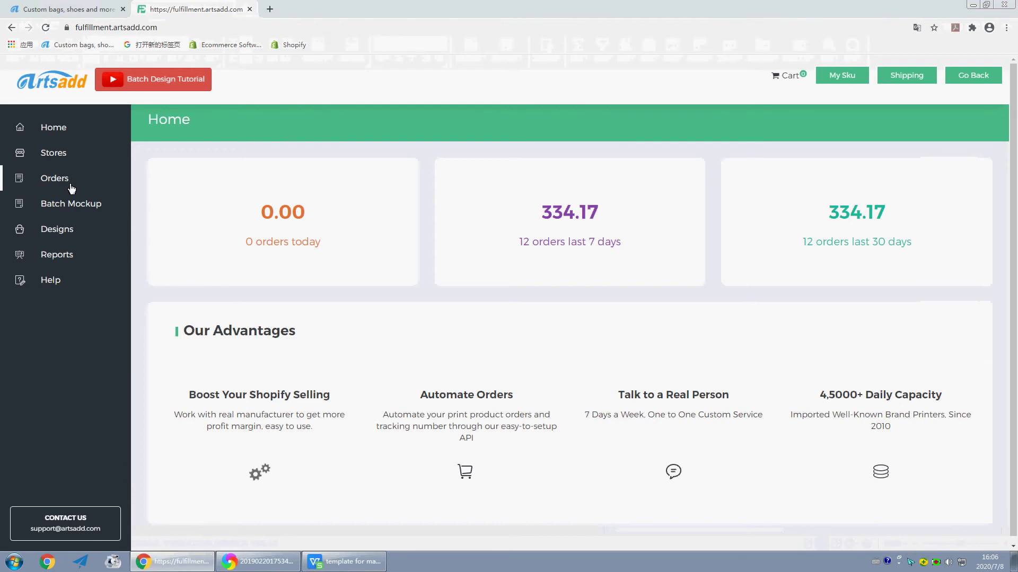
click(55, 155)
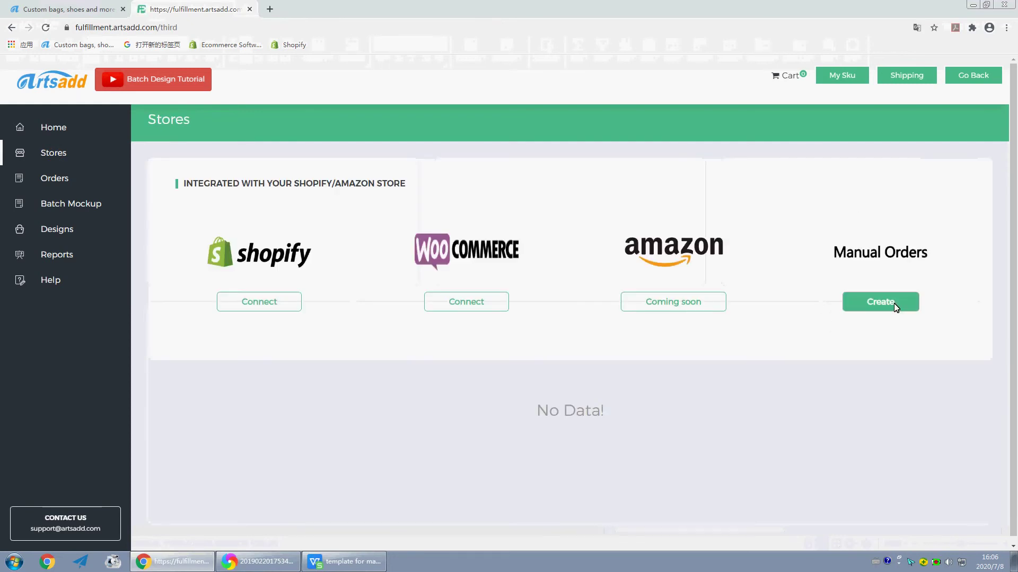
click(895, 306)
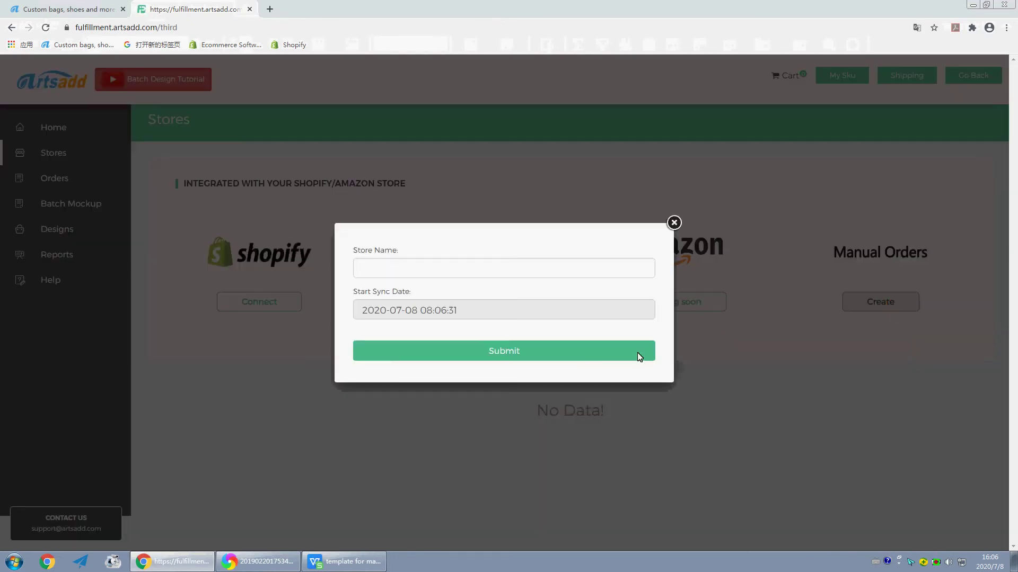
click(488, 278)
click(438, 293)
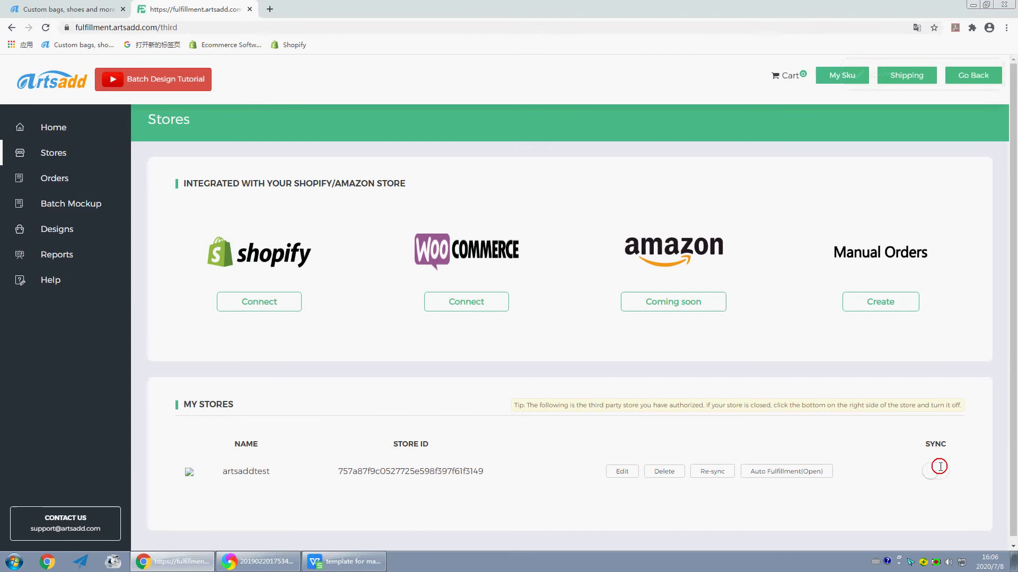
click(944, 480)
Filter the Order List to the new manual store and search its orders
click(50, 178)
click(242, 168)
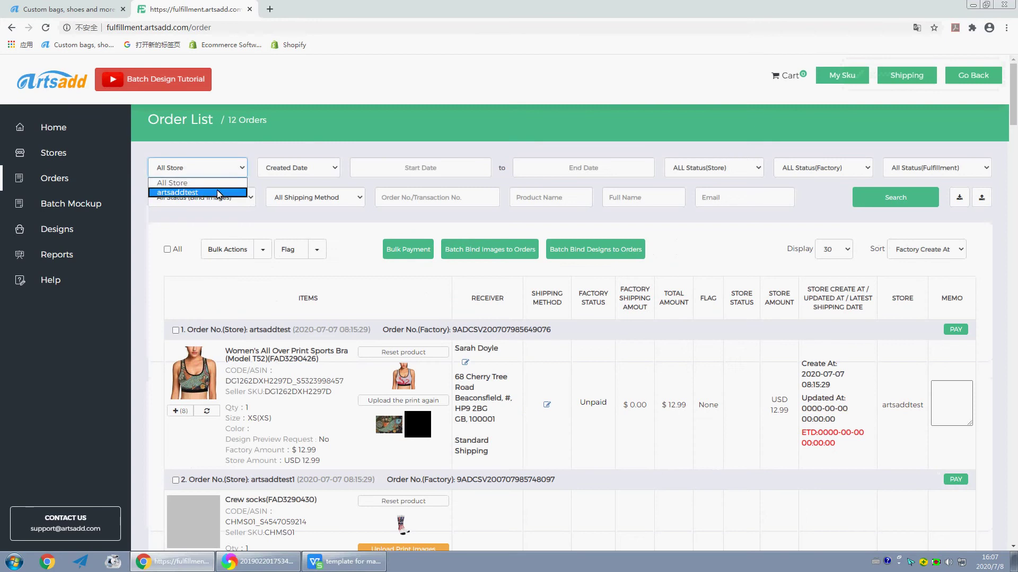
click(209, 194)
click(886, 206)
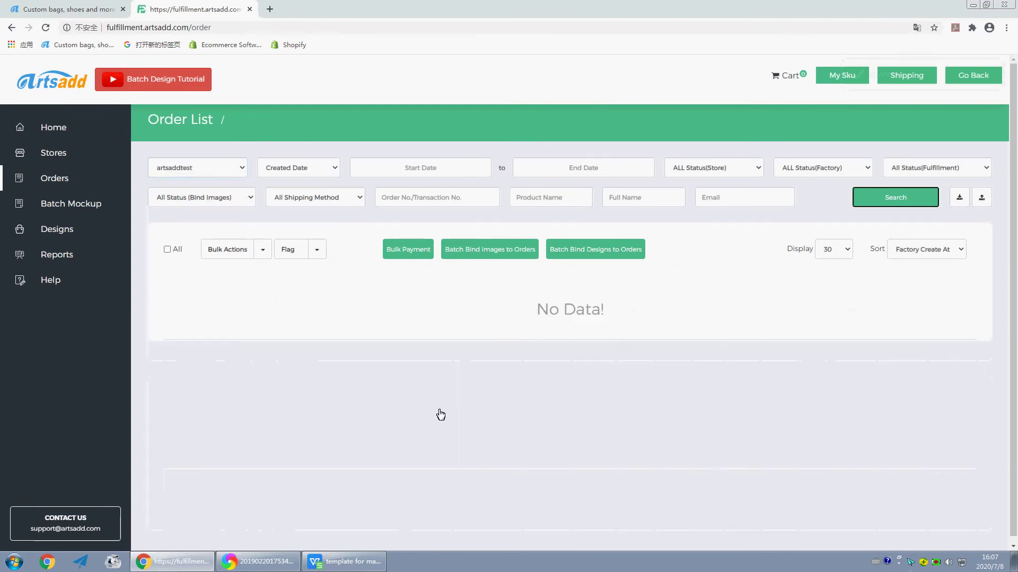
Download the sample xls template from the Upload orders dialog and view it in the spreadsheet
click(981, 197)
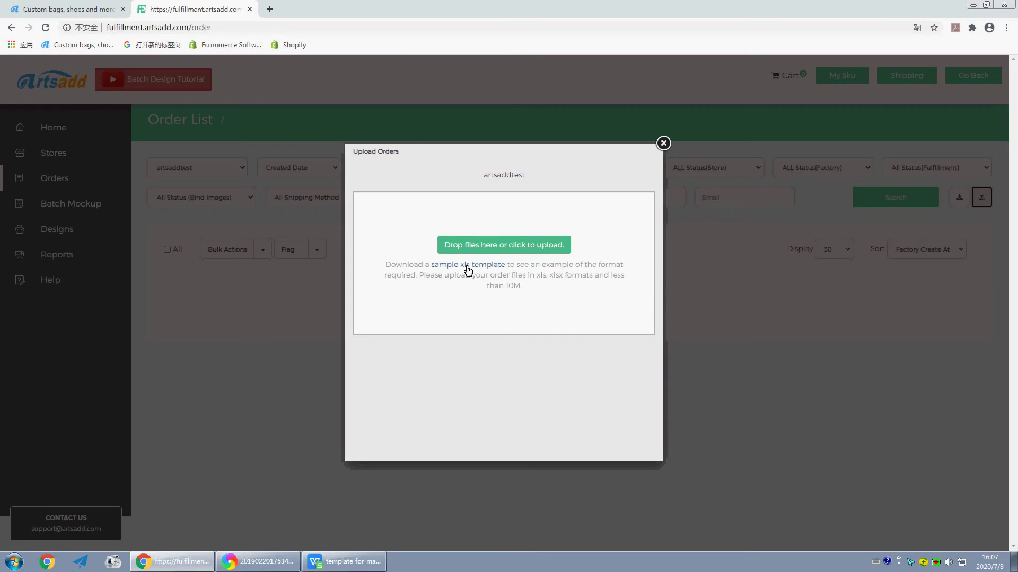
click(467, 266)
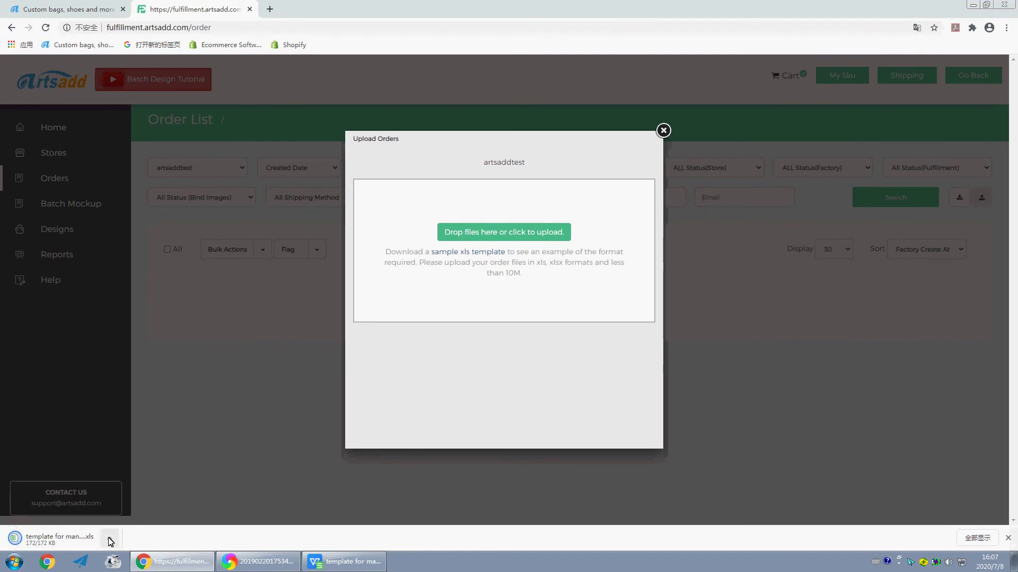
click(345, 567)
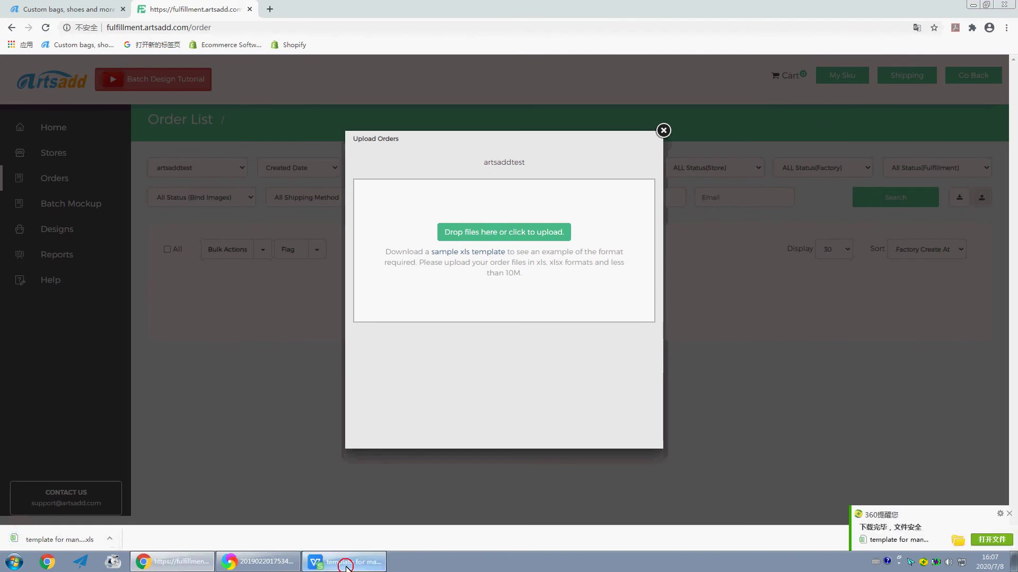
click(227, 300)
drag(40, 98, 1007, 98)
click(727, 314)
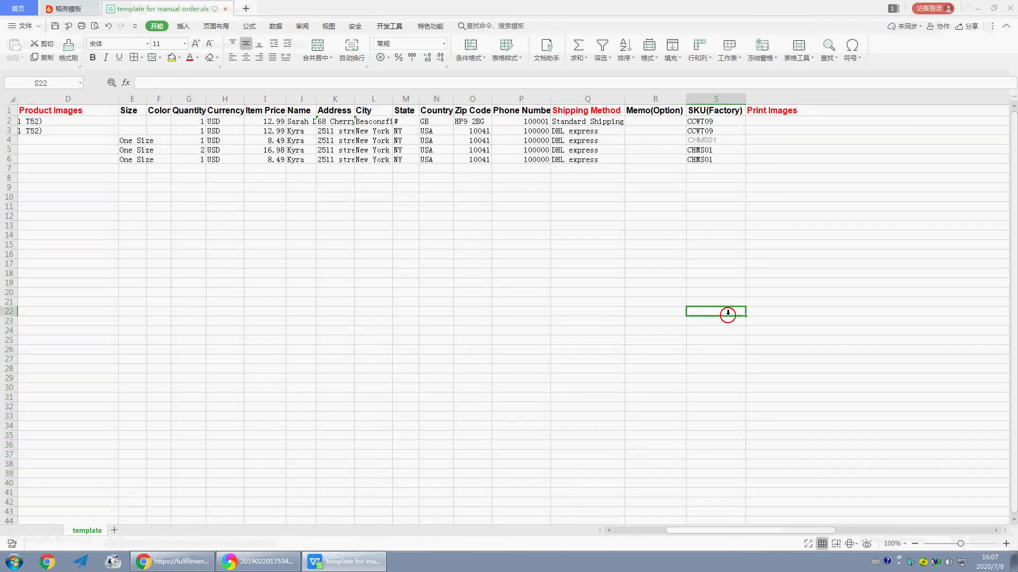
drag(737, 530, 685, 530)
click(46, 99)
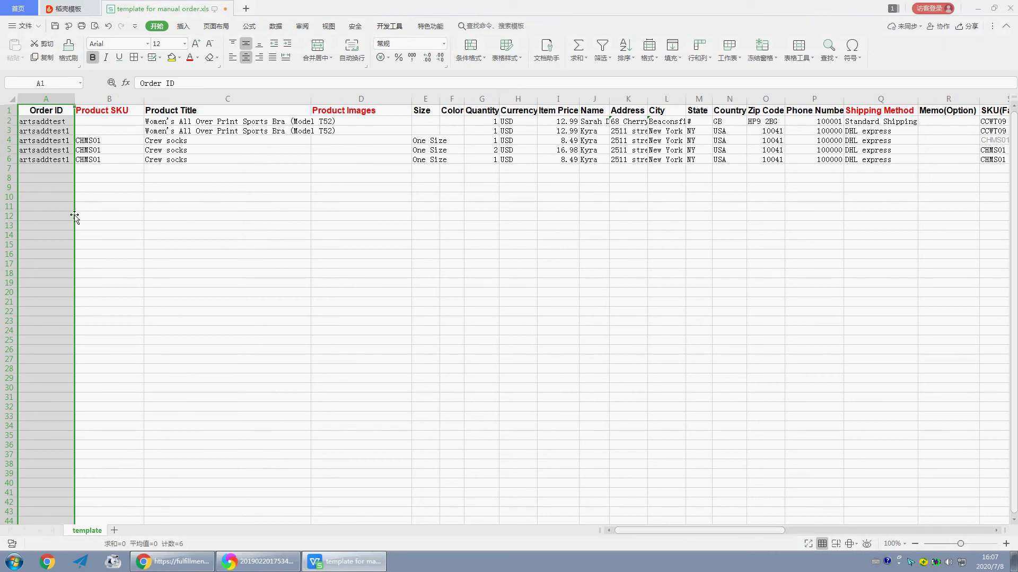
click(97, 99)
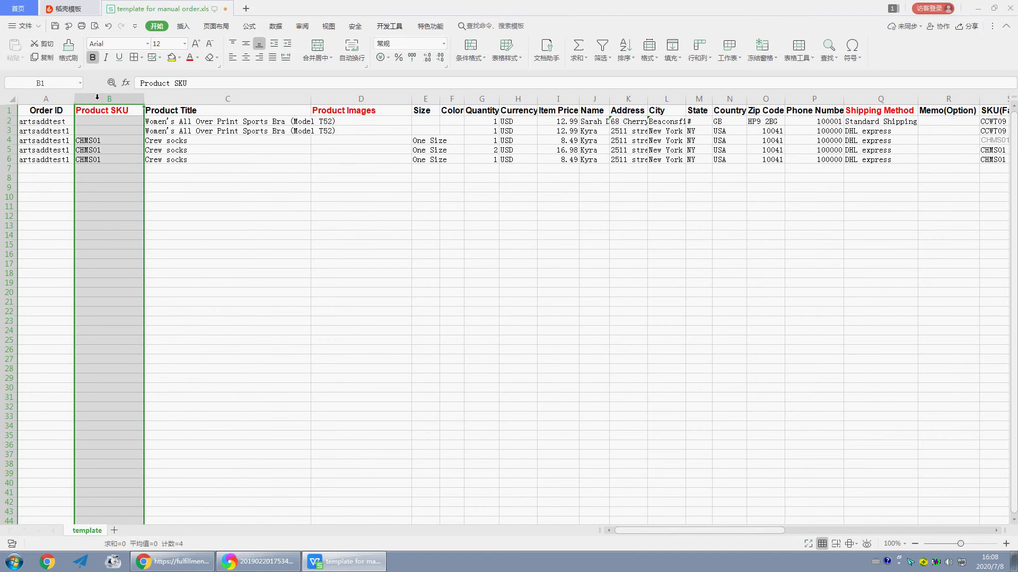
click(103, 110)
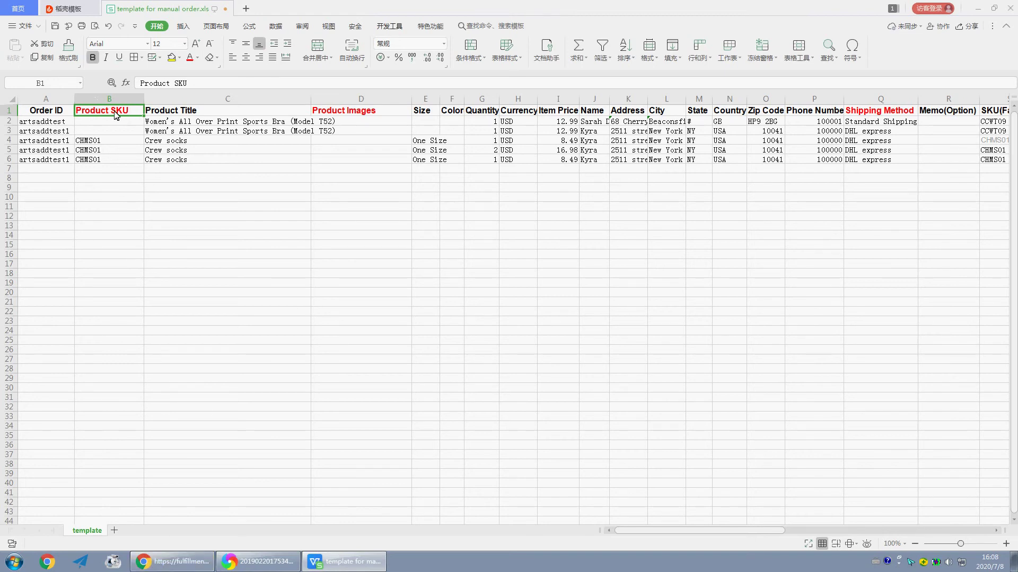
Close the upload dialog, go to the Designs page, and check the template's product title cell C2
click(172, 561)
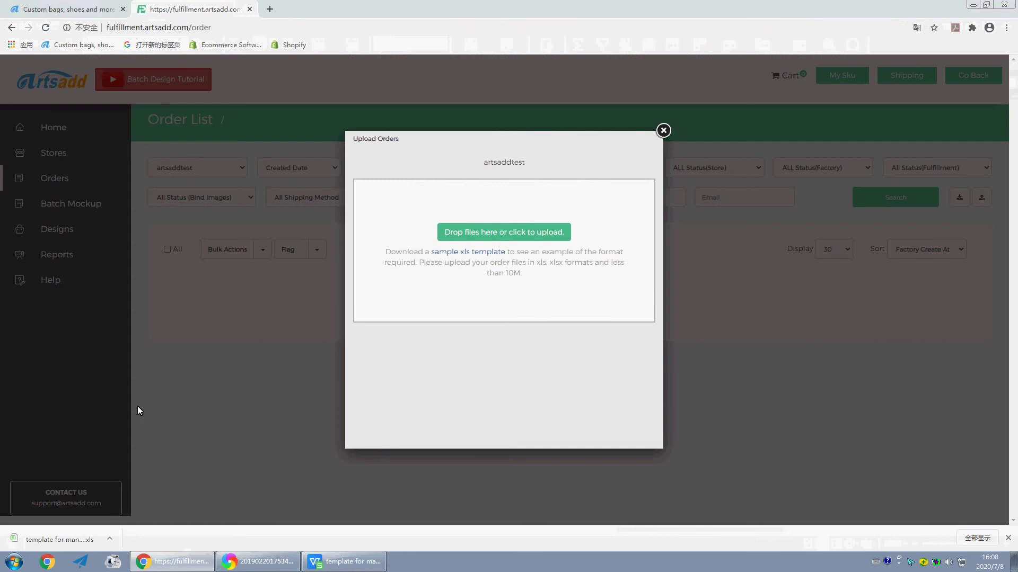
click(663, 131)
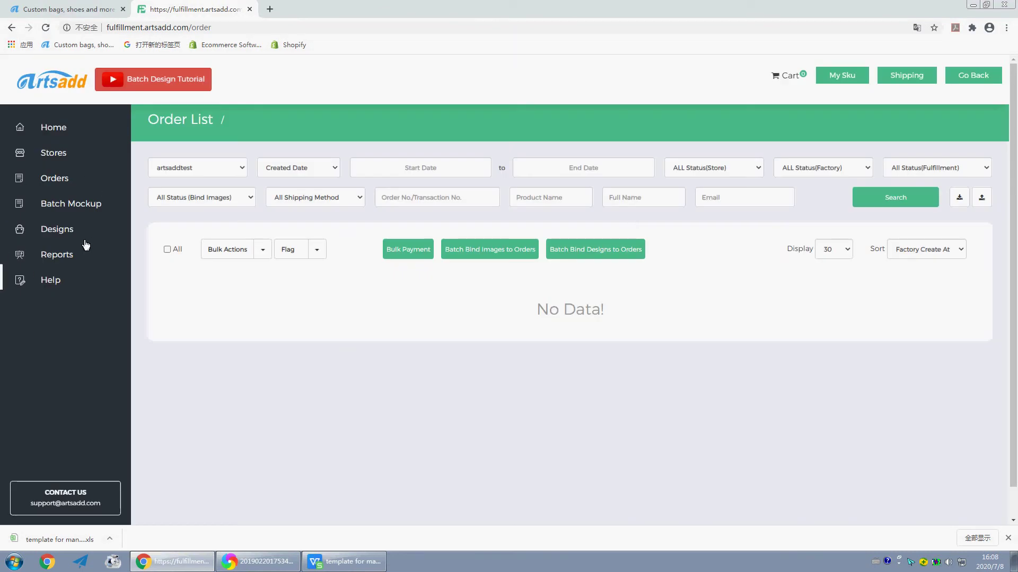
click(63, 230)
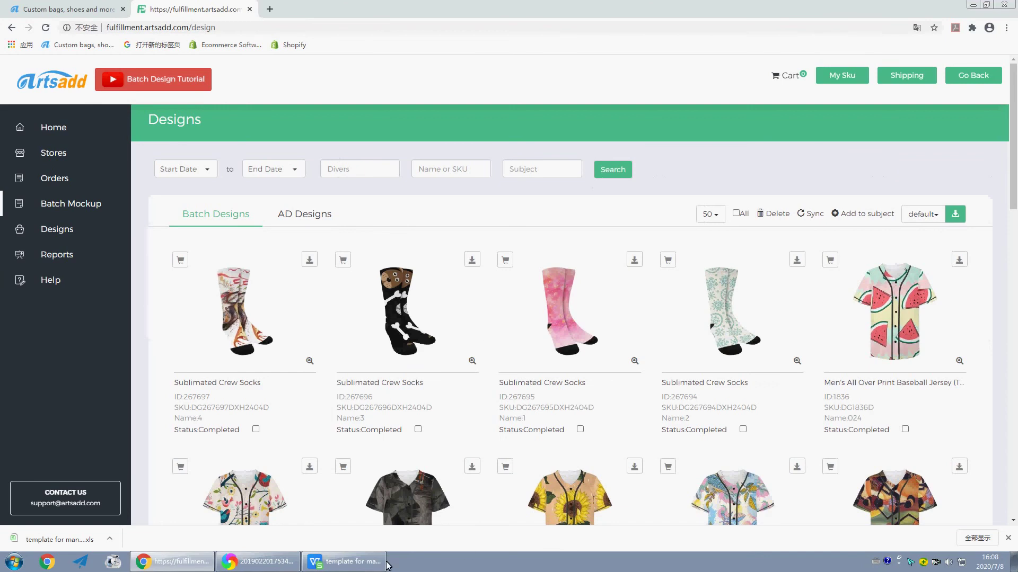
click(377, 563)
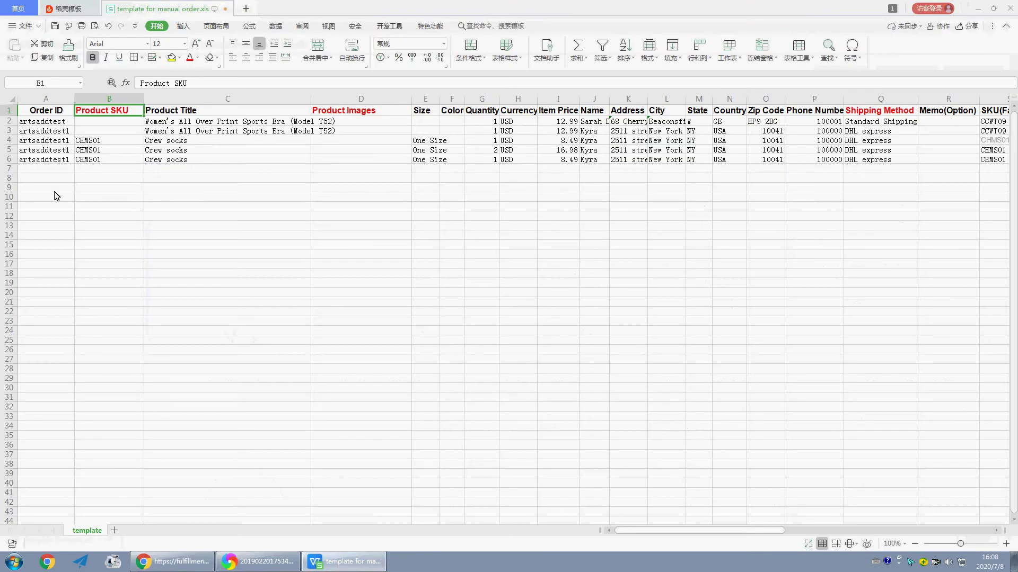
click(191, 123)
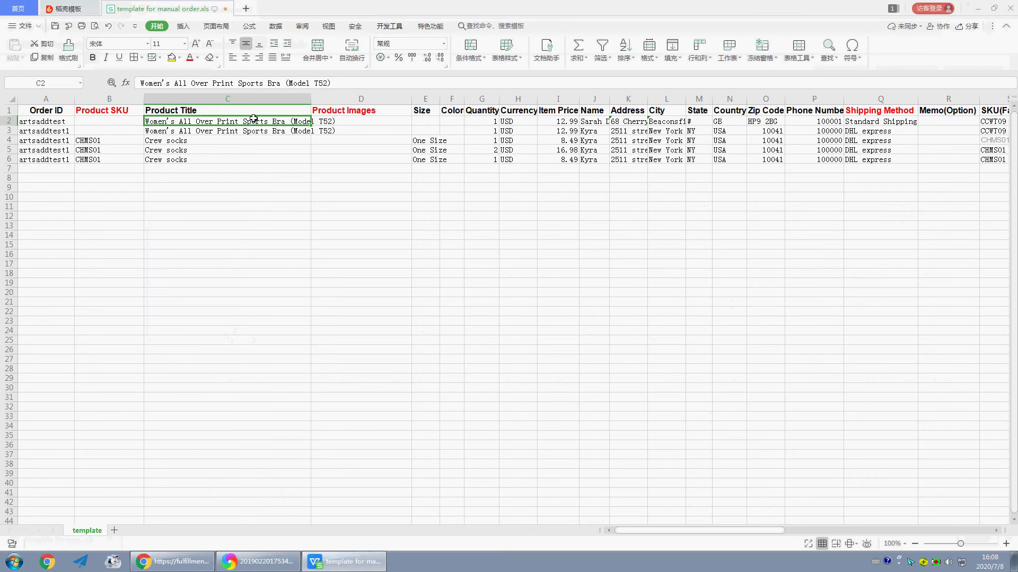
click(175, 562)
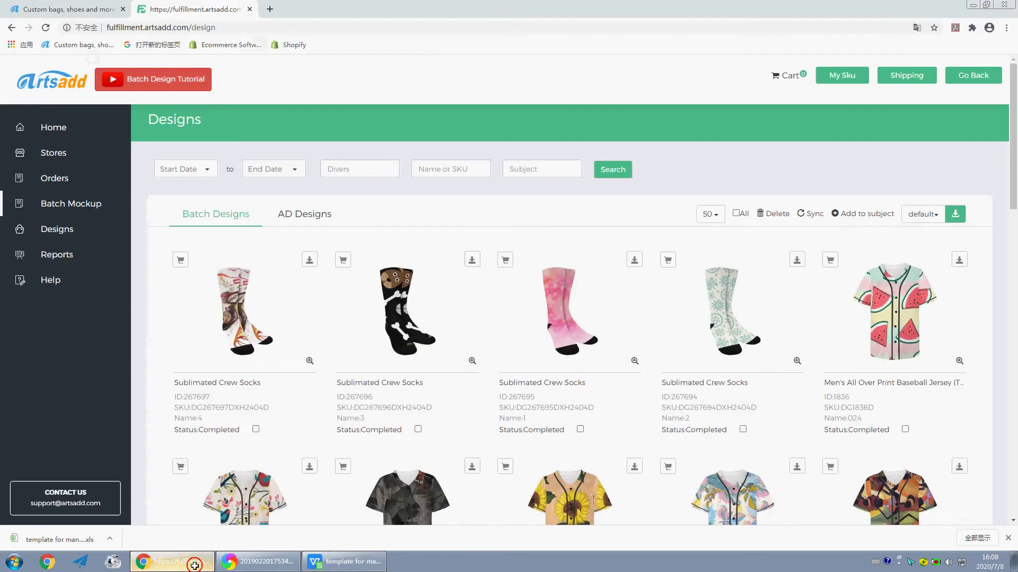
Tick the sports bra design, export its data, and open the downloaded spreadsheet
scroll(561, 343, down, 9)
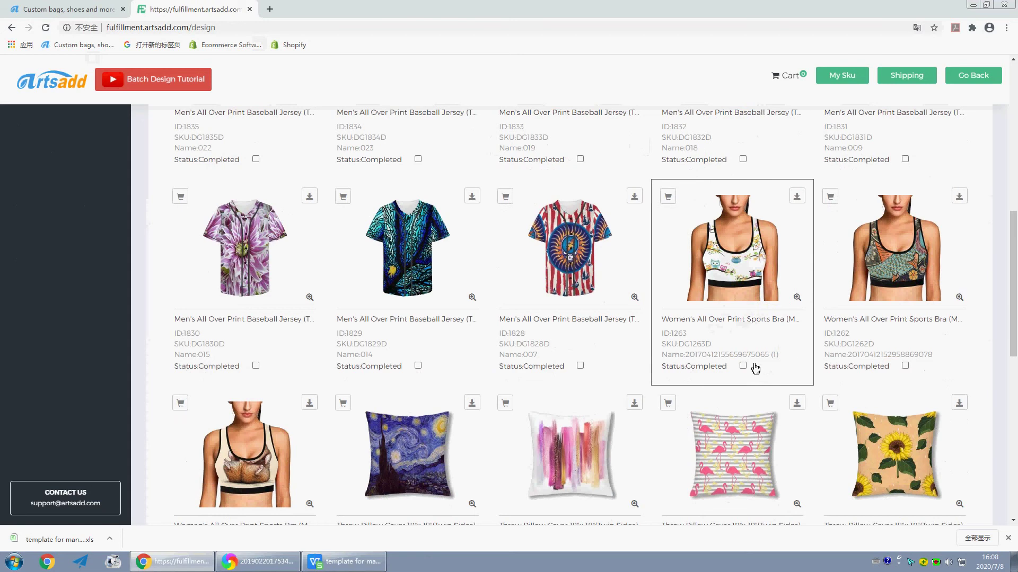
click(742, 366)
scroll(638, 359, up, 9)
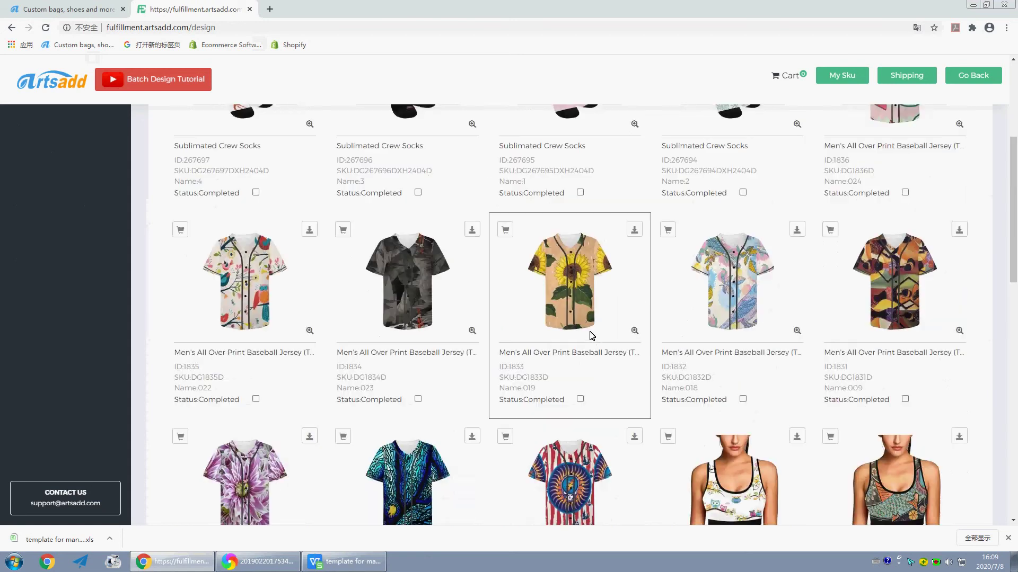
click(955, 214)
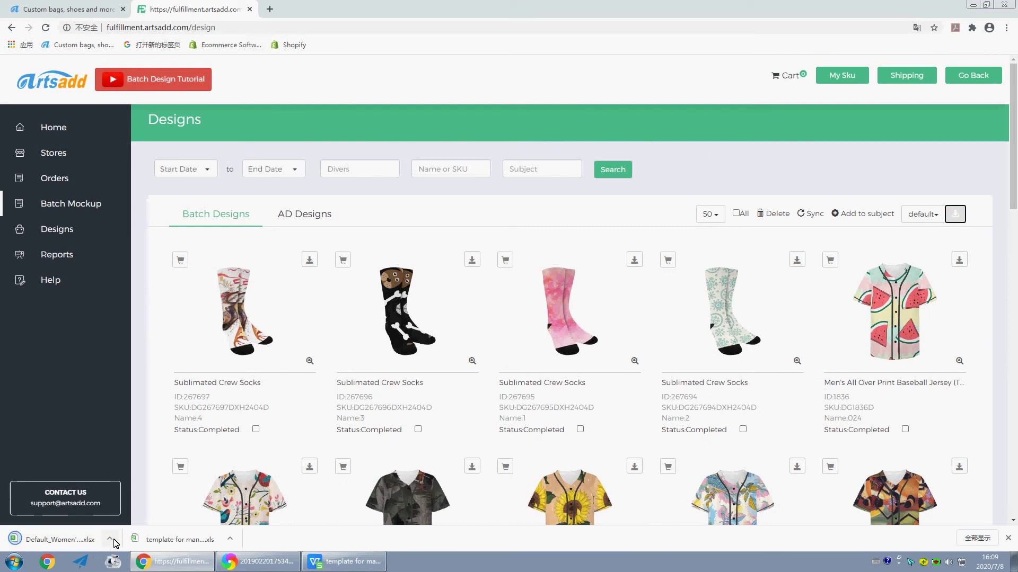
click(109, 538)
click(125, 484)
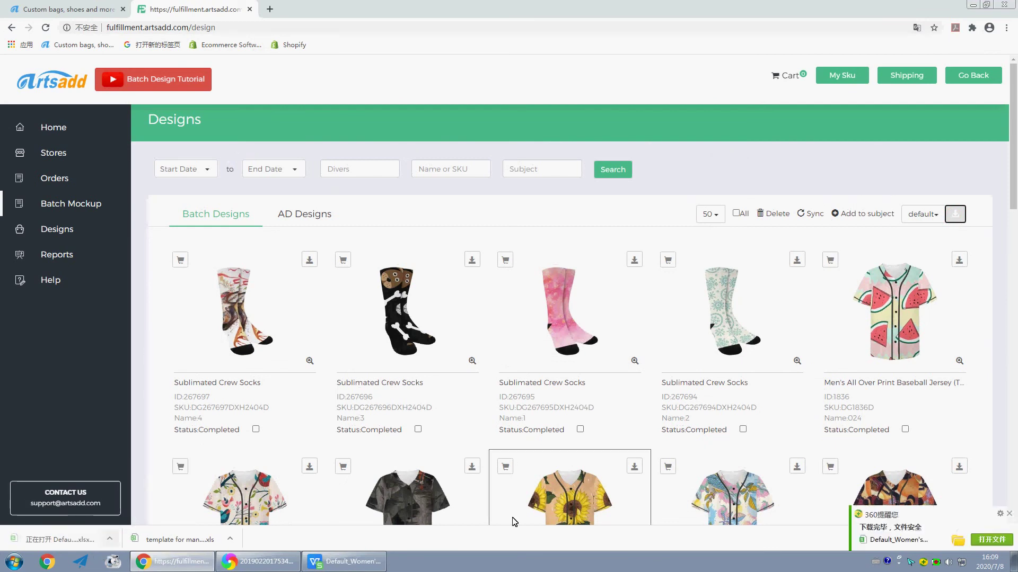
Autofit the SKU column A to show full codes and review the Size, Product and image columns
click(33, 99)
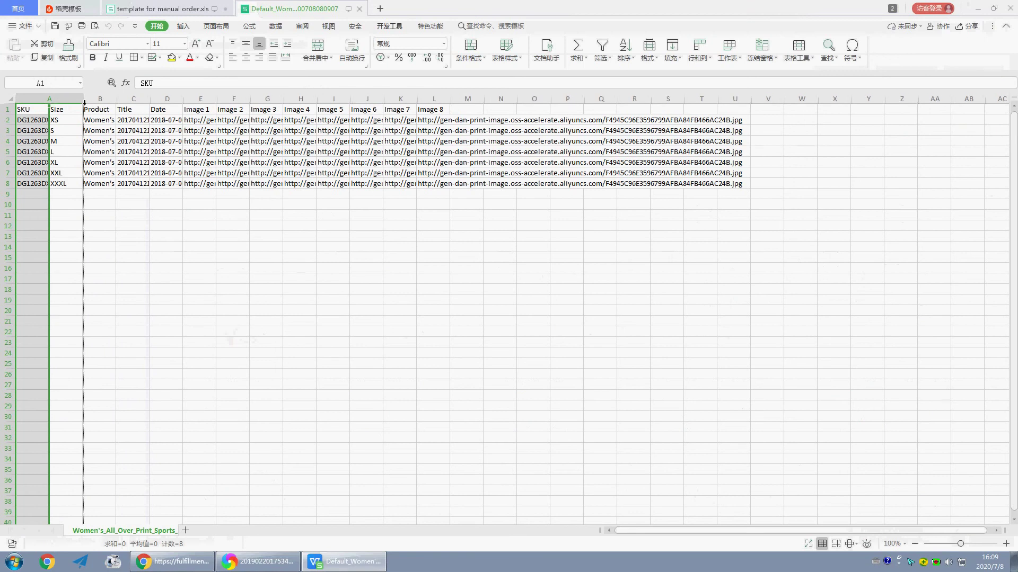
double_click(51, 100)
click(100, 99)
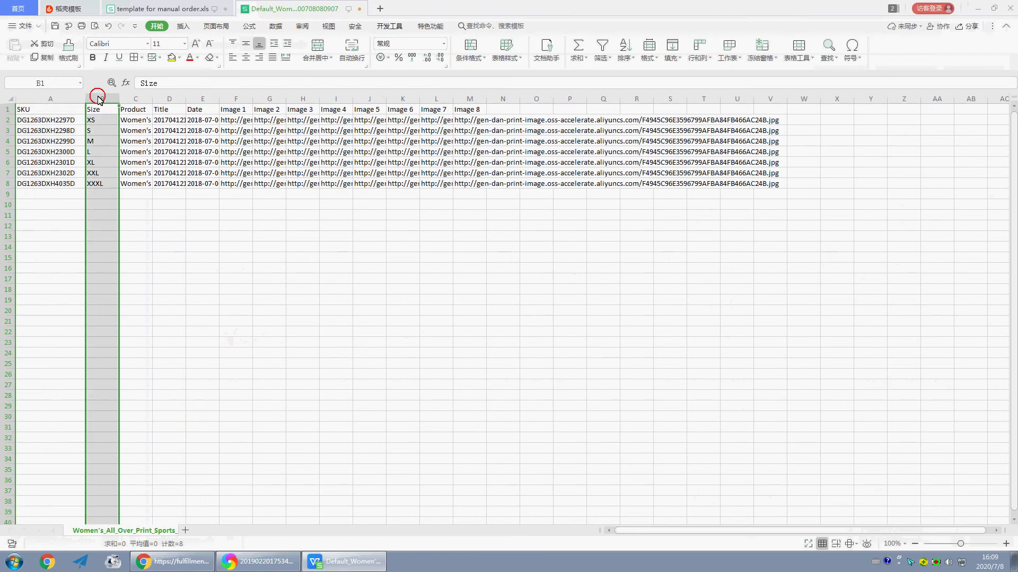
click(145, 99)
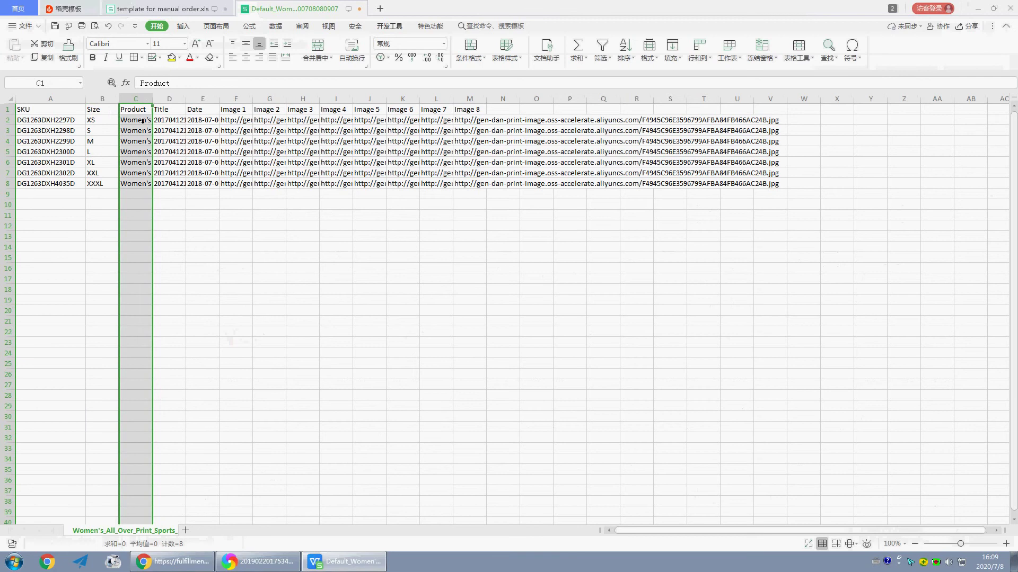
click(143, 122)
drag(228, 99, 774, 99)
click(304, 311)
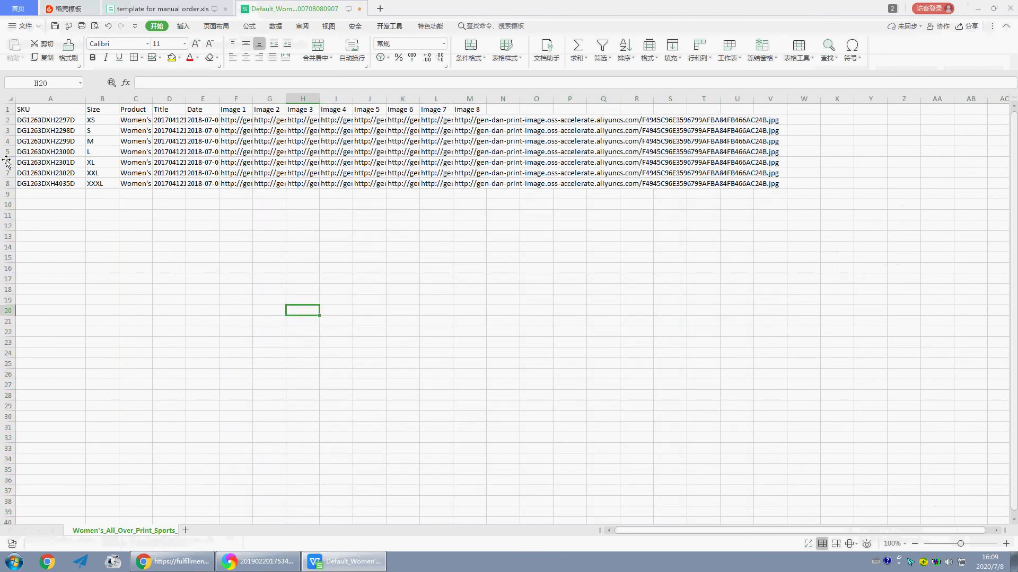
Copy the S and M size SKUs in A3:A4
click(44, 133)
drag(44, 133, 52, 142)
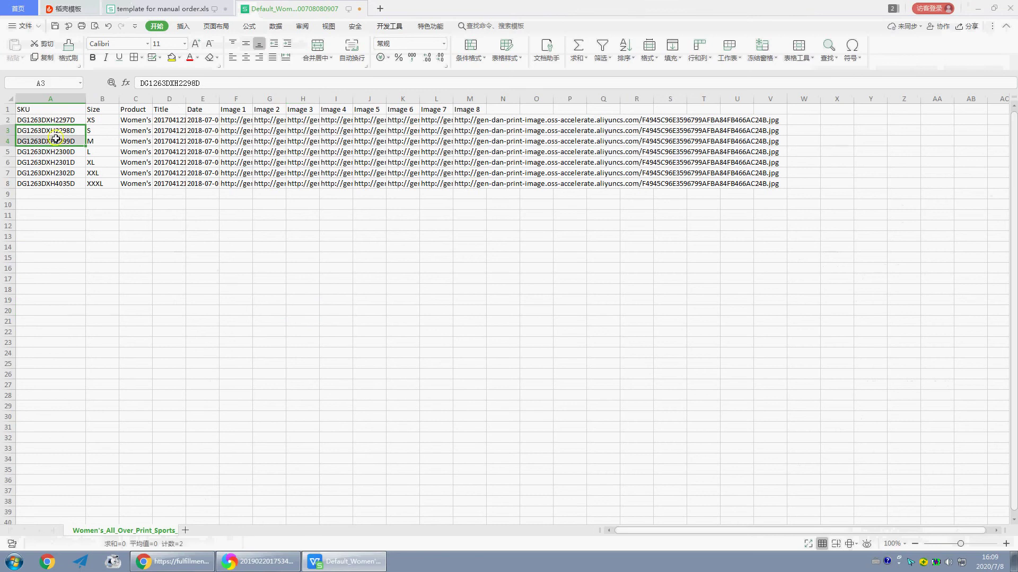
key(ctrl+c)
Paste the SKUs into template cells B2:B3 and the product titles into C2:C3
click(197, 3)
click(96, 121)
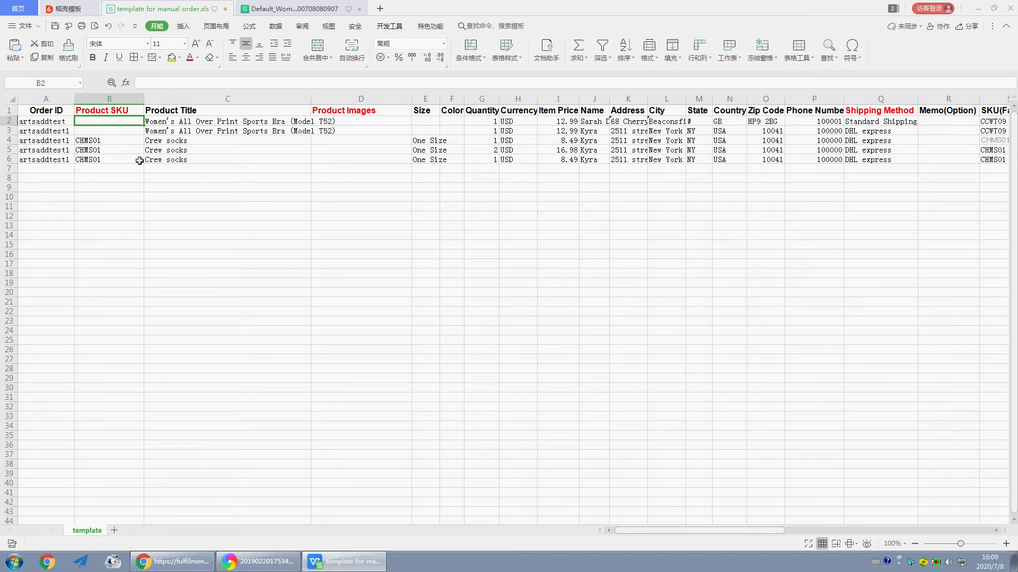
key(ctrl+v)
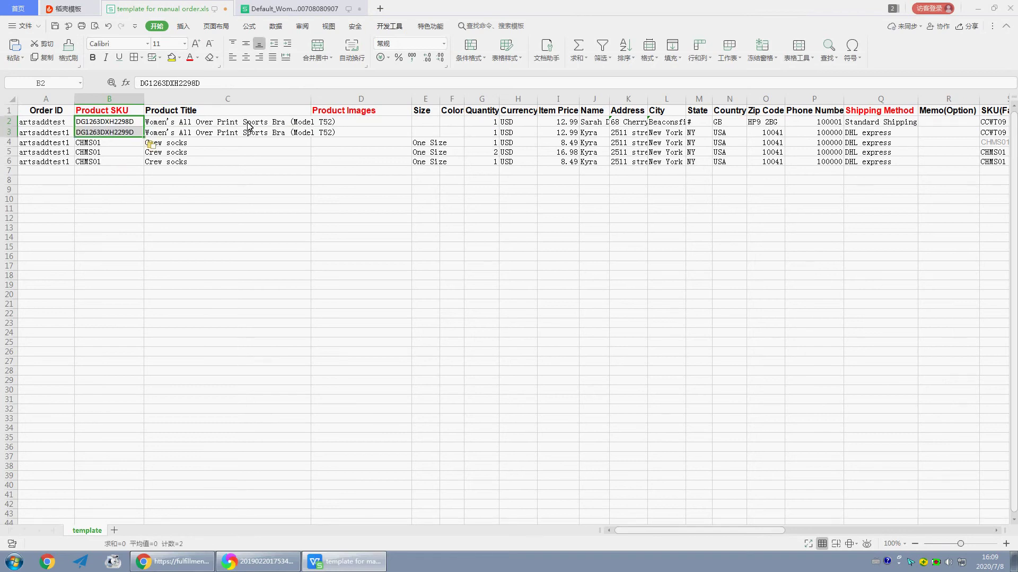
click(294, 8)
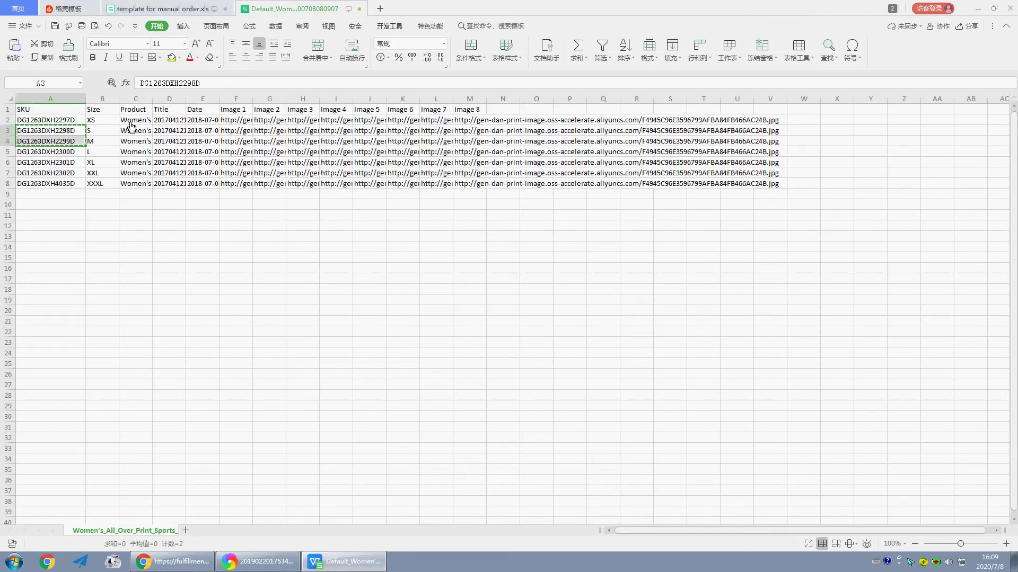
drag(133, 121, 139, 132)
click(159, 9)
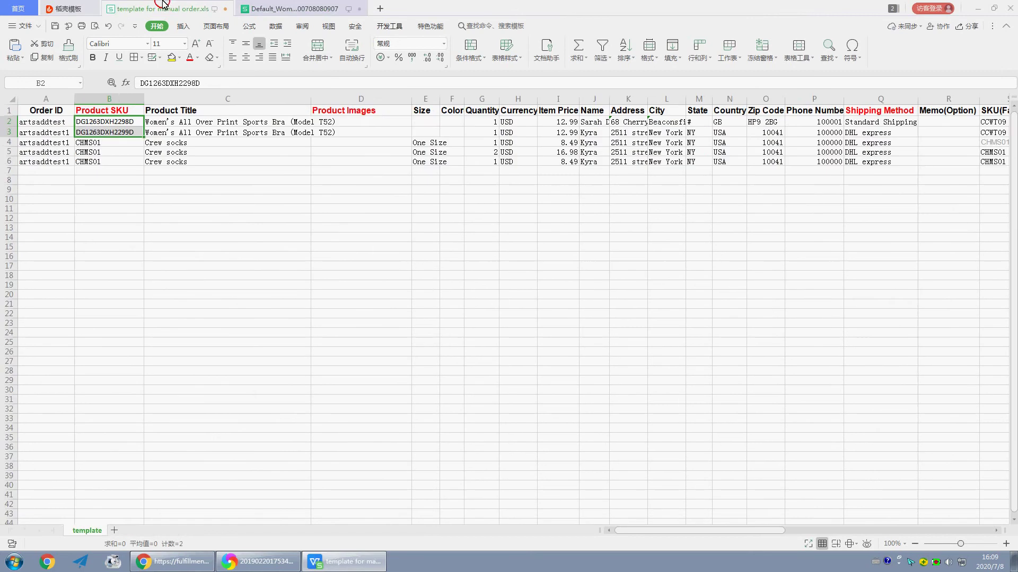
click(179, 123)
key(ctrl+v)
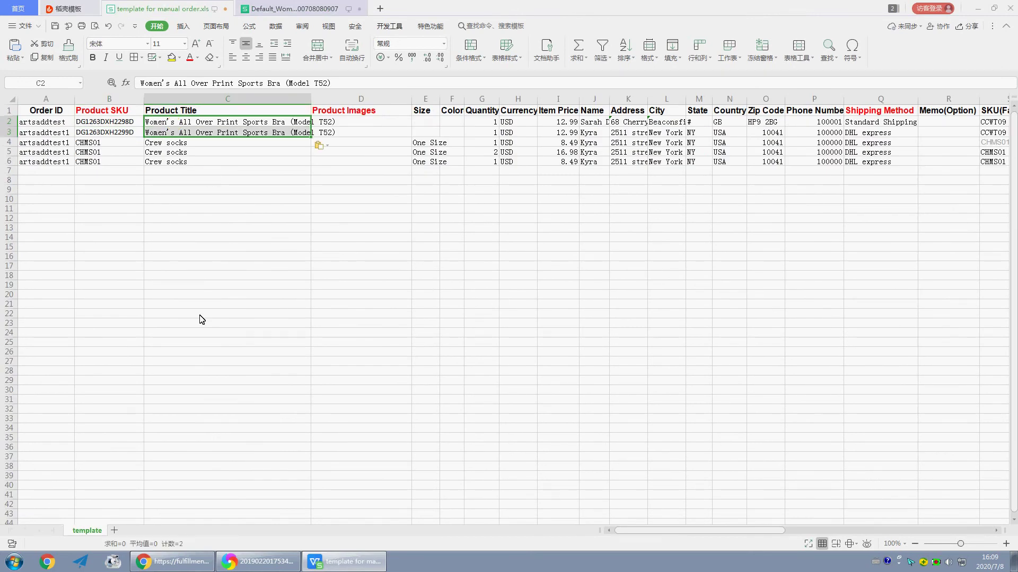
Copy sizes S and M from the design sheet into template cells E2:E3
click(289, 6)
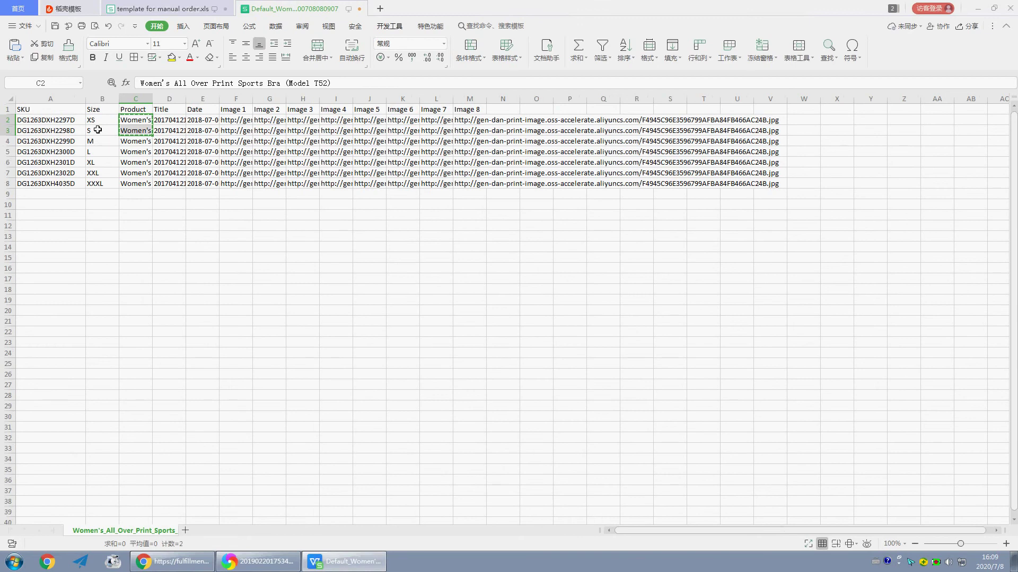
drag(98, 129, 100, 141)
key(ctrl+c)
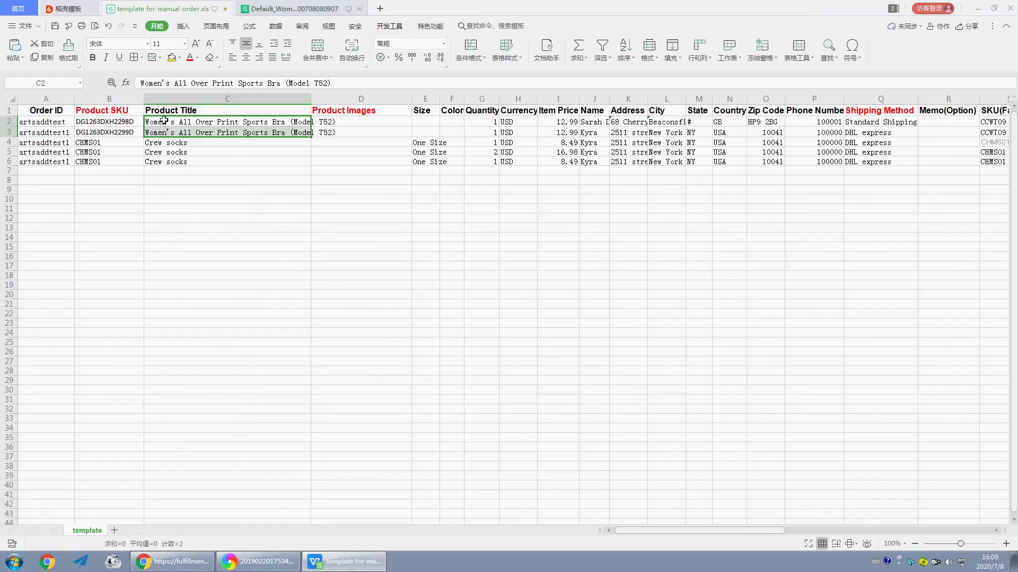
click(151, 5)
click(424, 122)
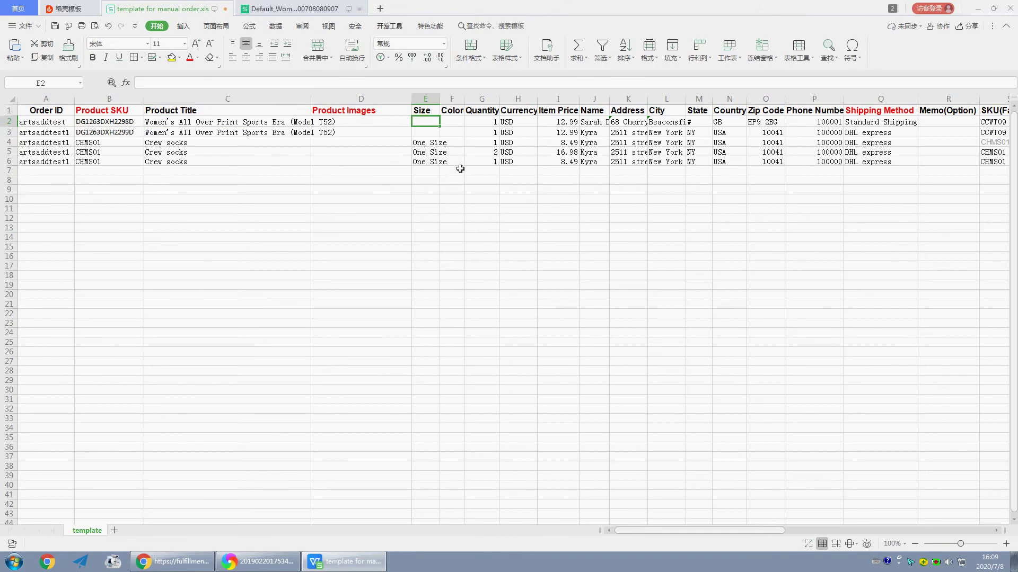
key(ctrl+v)
click(404, 237)
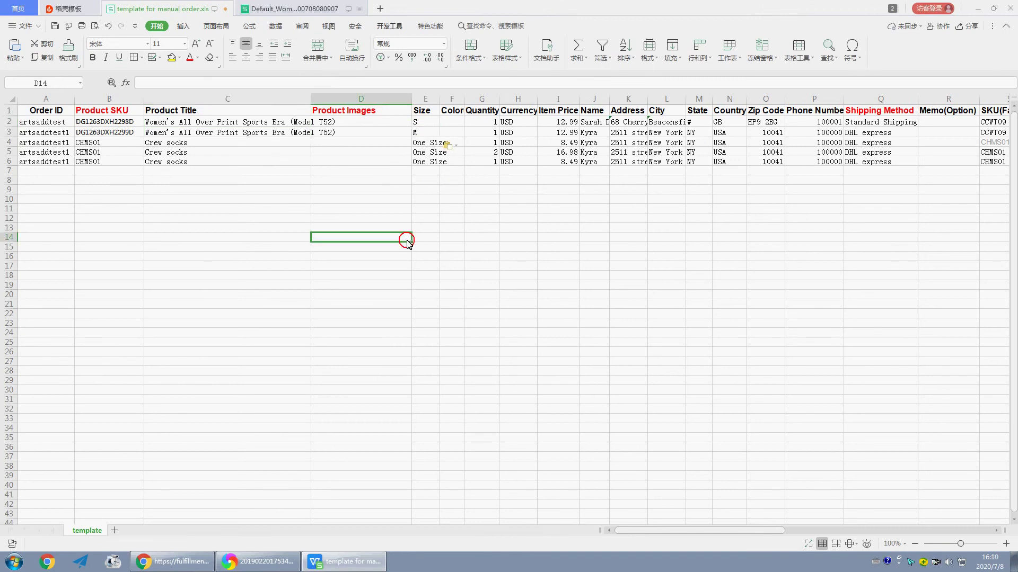
Review template columns Color through SKU(Factory) and copy the product title from C2
click(451, 99)
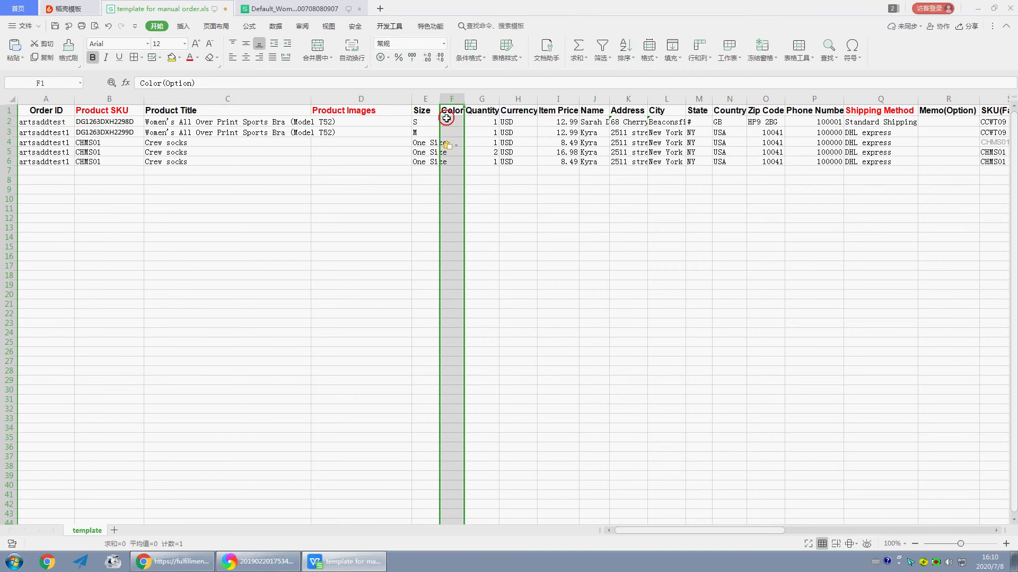
click(452, 122)
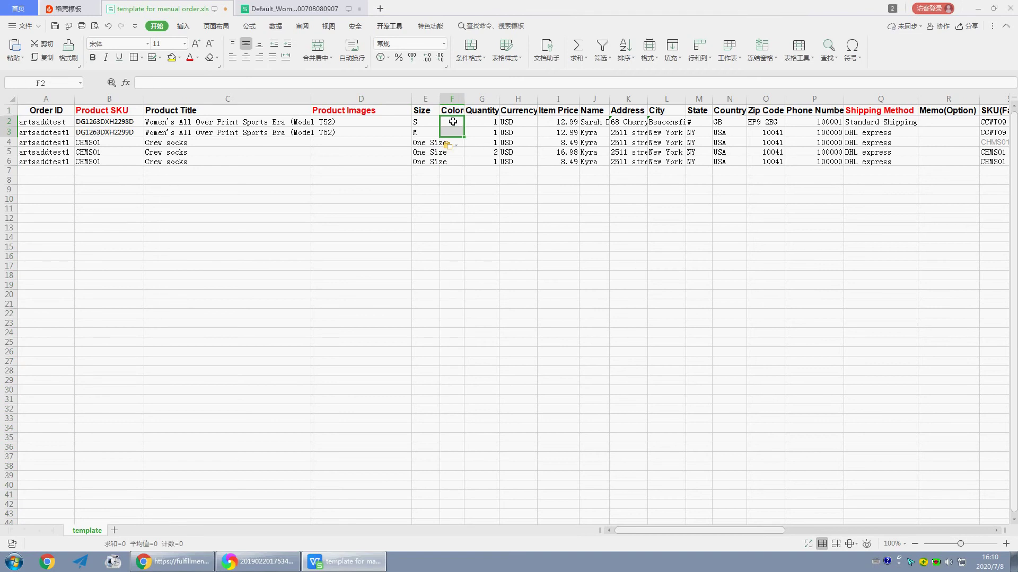
drag(477, 103, 908, 325)
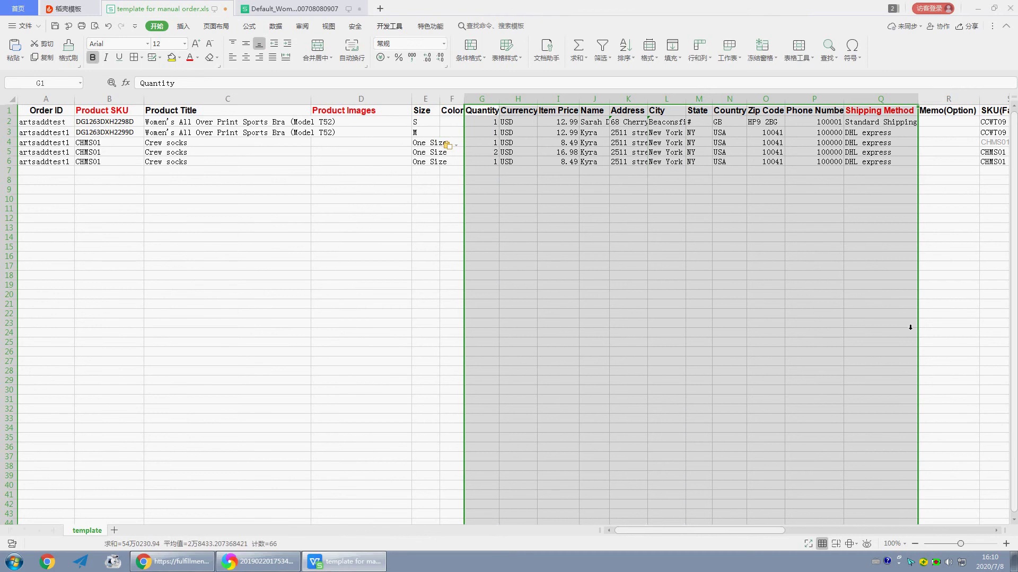
scroll(768, 527, right, 1)
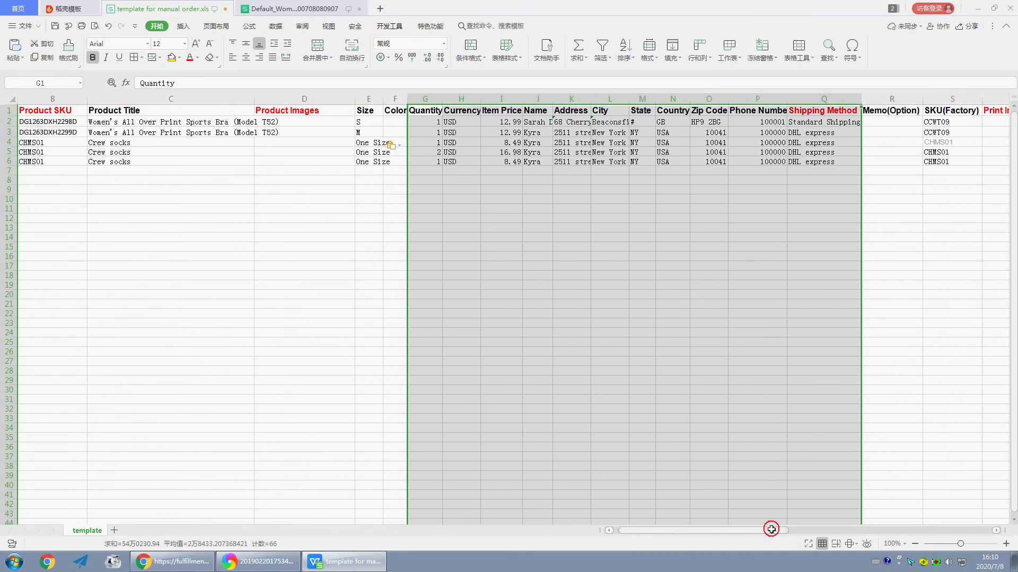
click(671, 334)
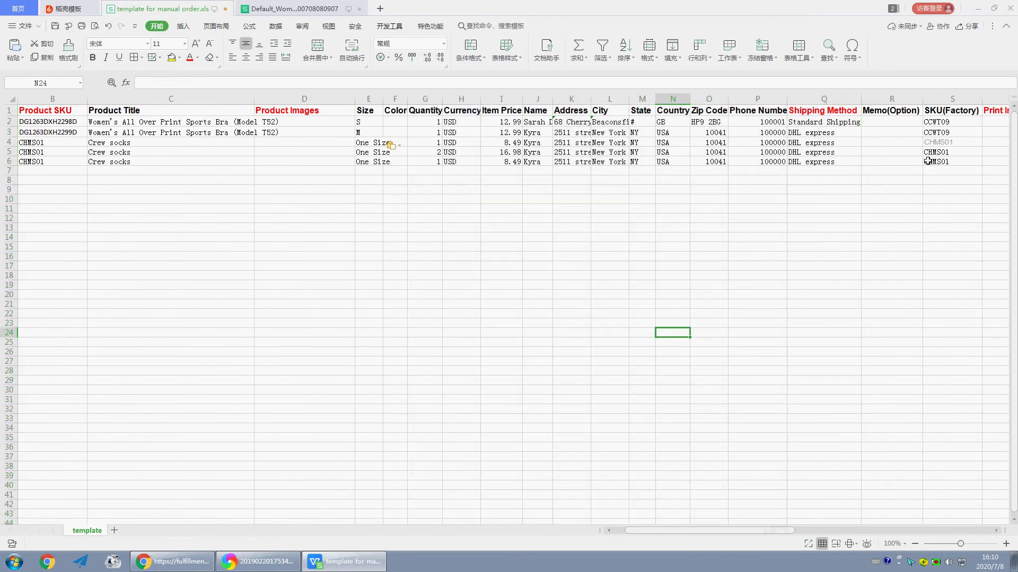
click(939, 101)
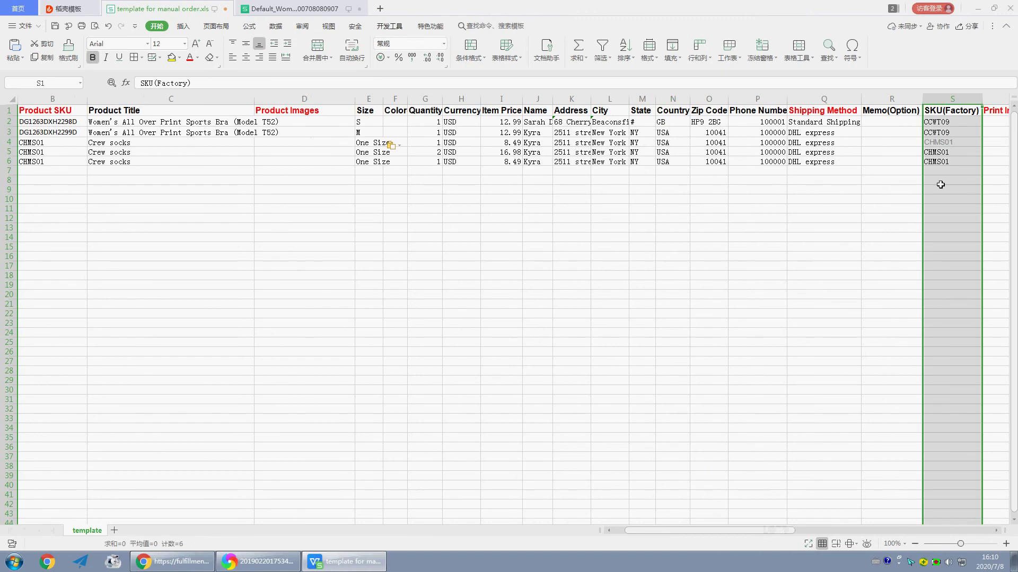
click(937, 111)
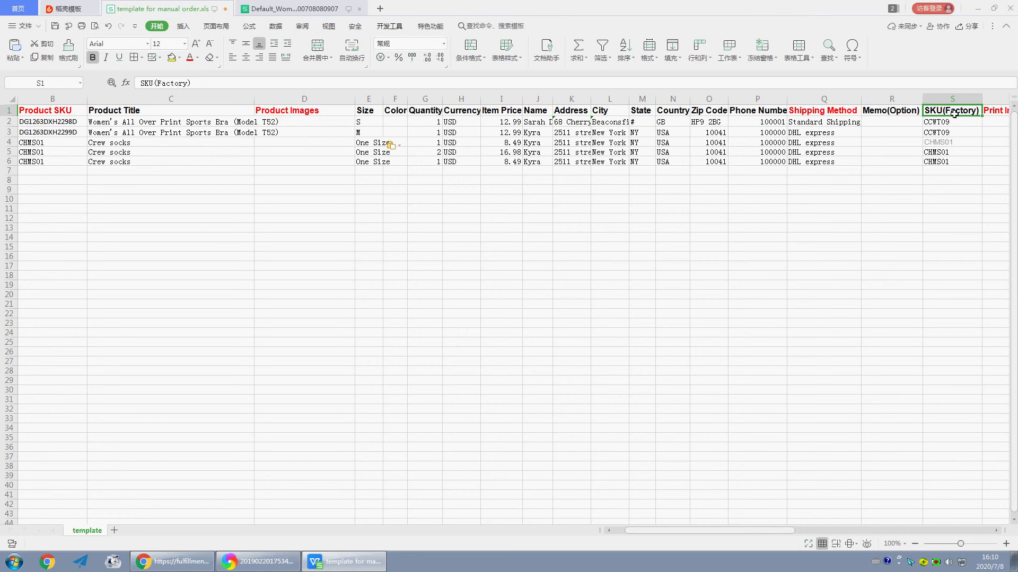
click(174, 123)
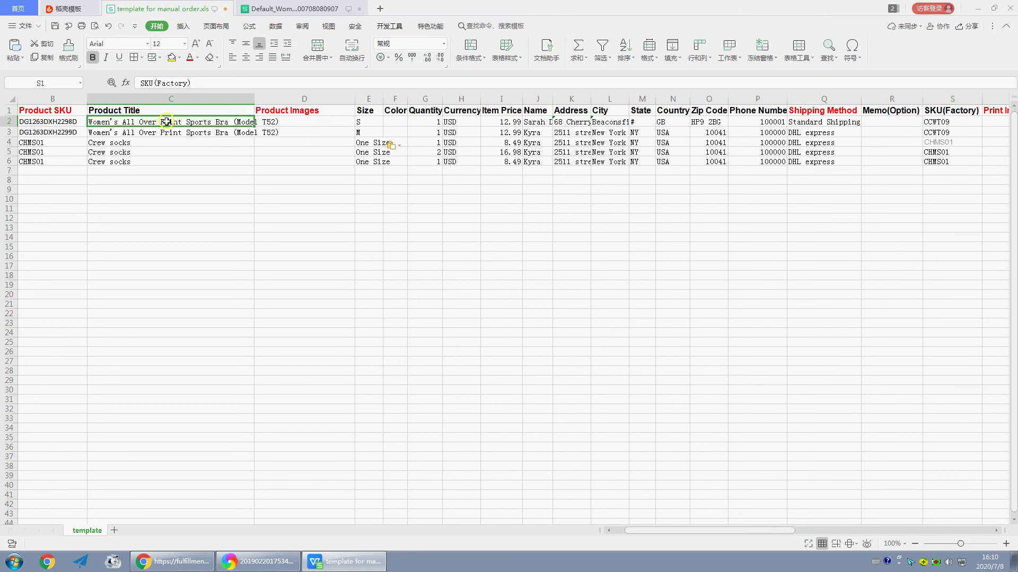
key(ctrl+c)
Search the Batch Mockup products page for the pasted Women's All Over Print Sports Bra name
click(180, 561)
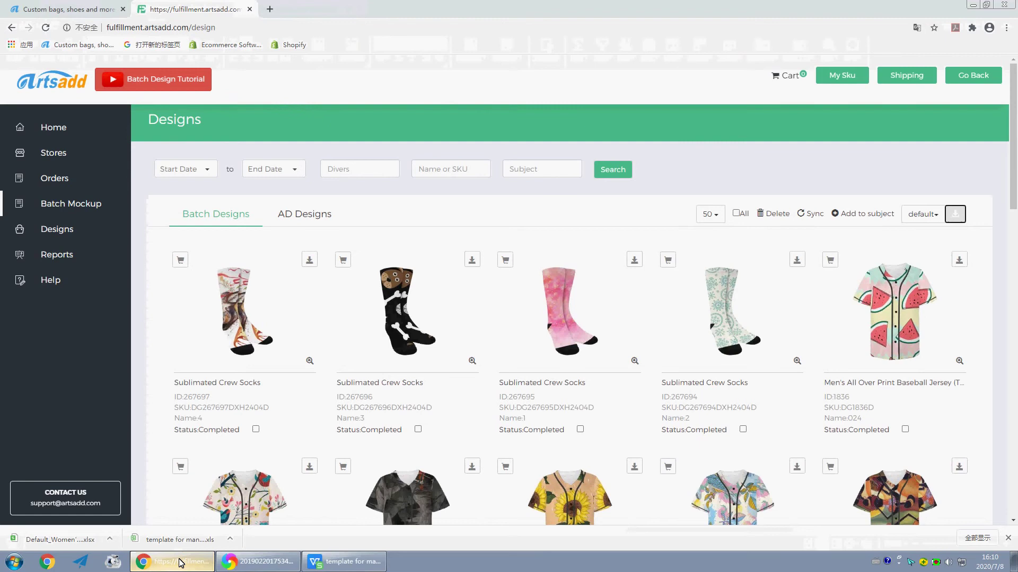
click(61, 209)
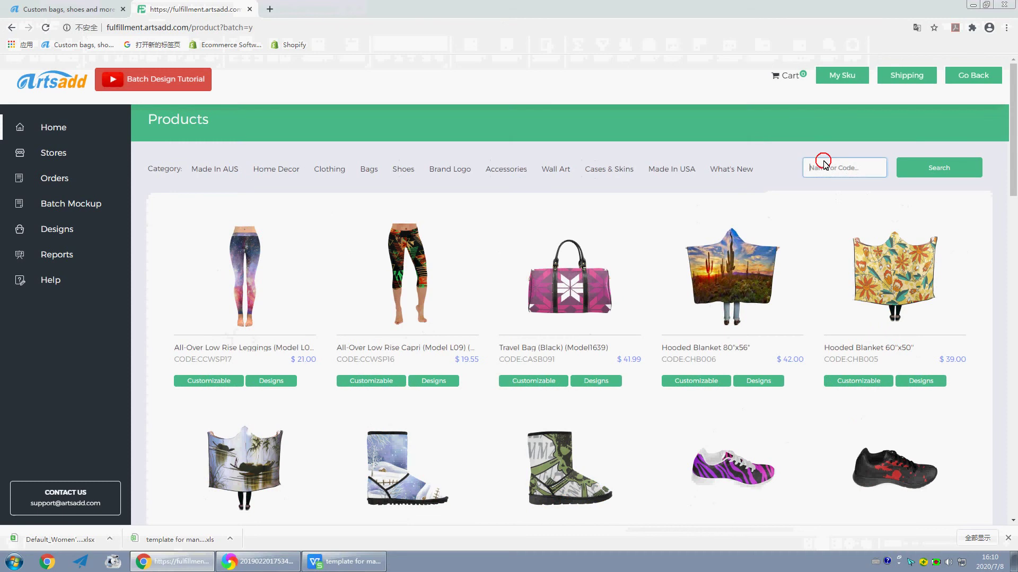
right_click(825, 166)
click(852, 229)
click(950, 174)
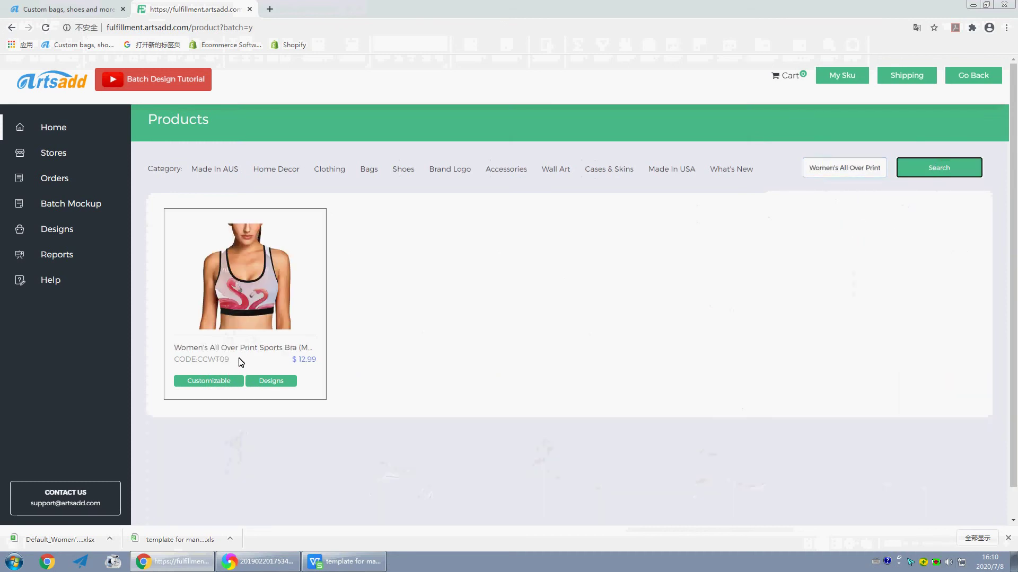
Copy the product code CCWT09 from the search result
mouse_move(242, 362)
mouse_down()
mouse_move(174, 360)
mouse_move(228, 358)
mouse_up()
click(202, 361)
right_click(217, 359)
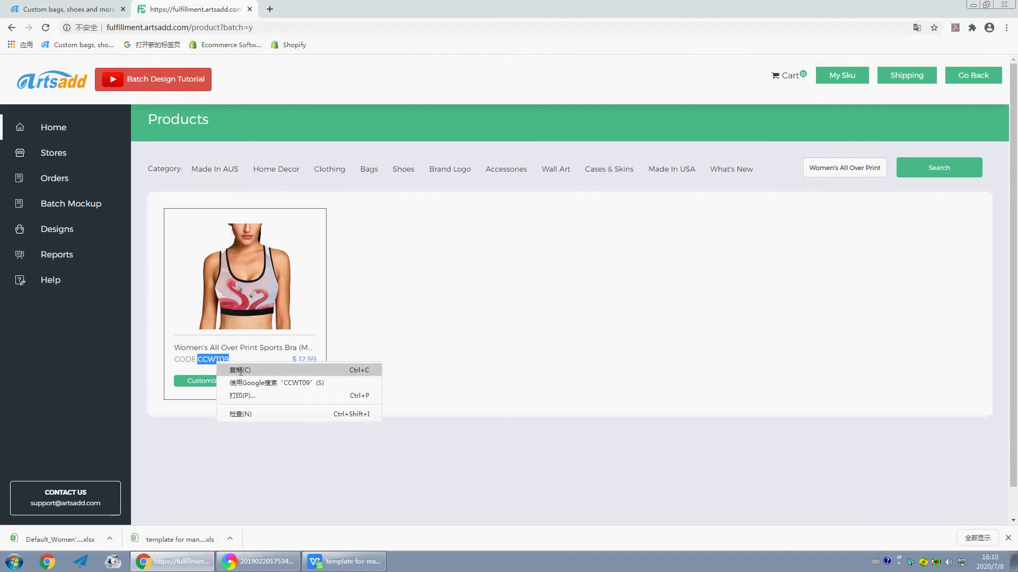
click(236, 366)
Paste CCWT09 into the template's SKU(Factory) cell S2
click(344, 562)
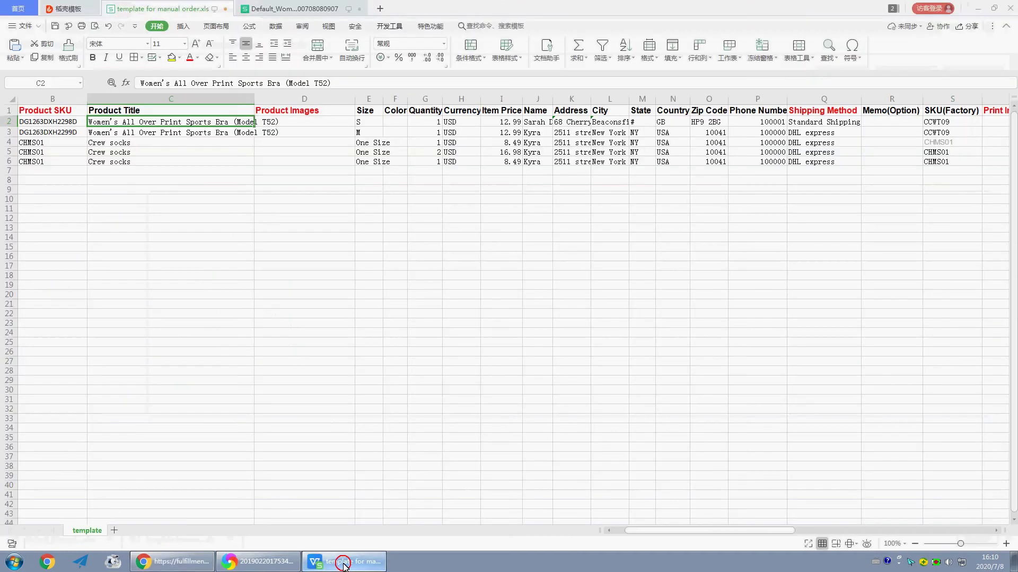
click(952, 123)
key(ctrl+v)
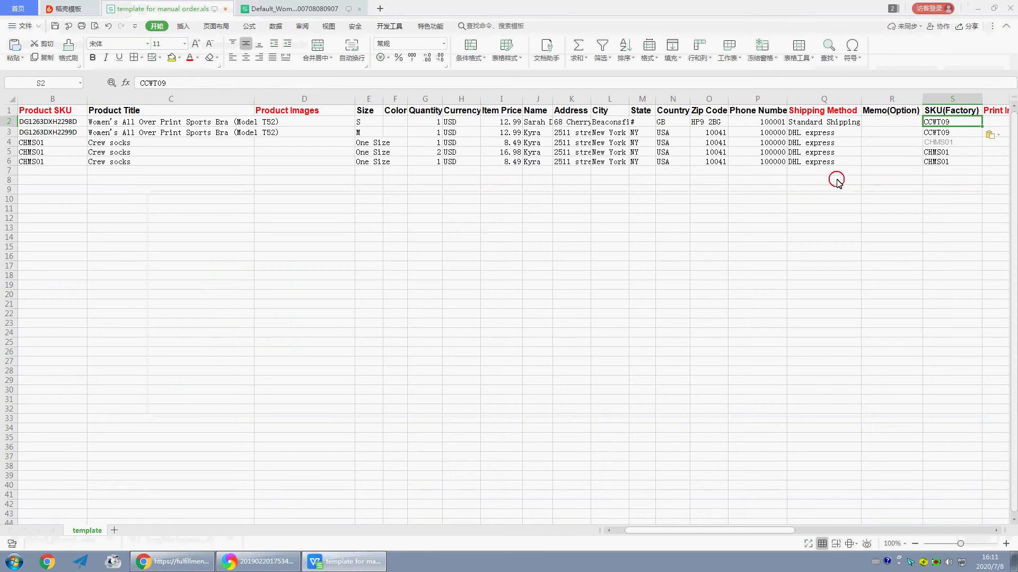
click(918, 306)
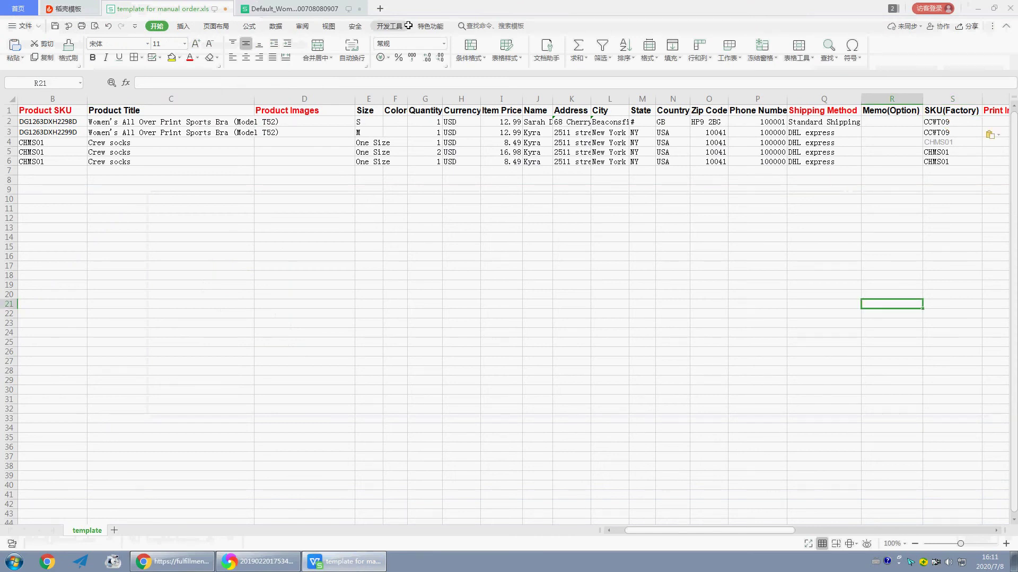
Review the Product Images and Print Images columns and the sports bra rows' SKUs and image cells
click(339, 99)
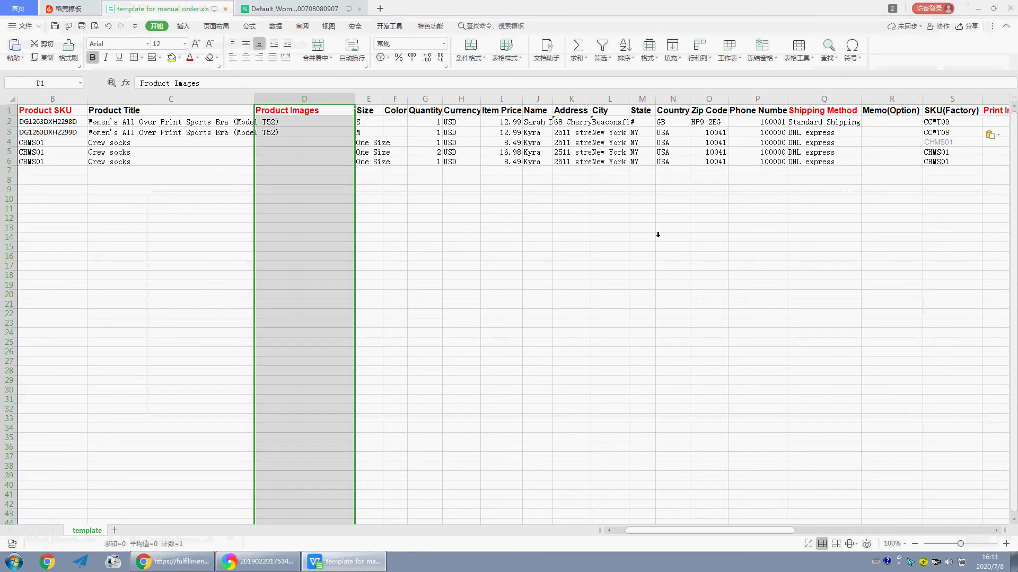
click(301, 113)
click(995, 110)
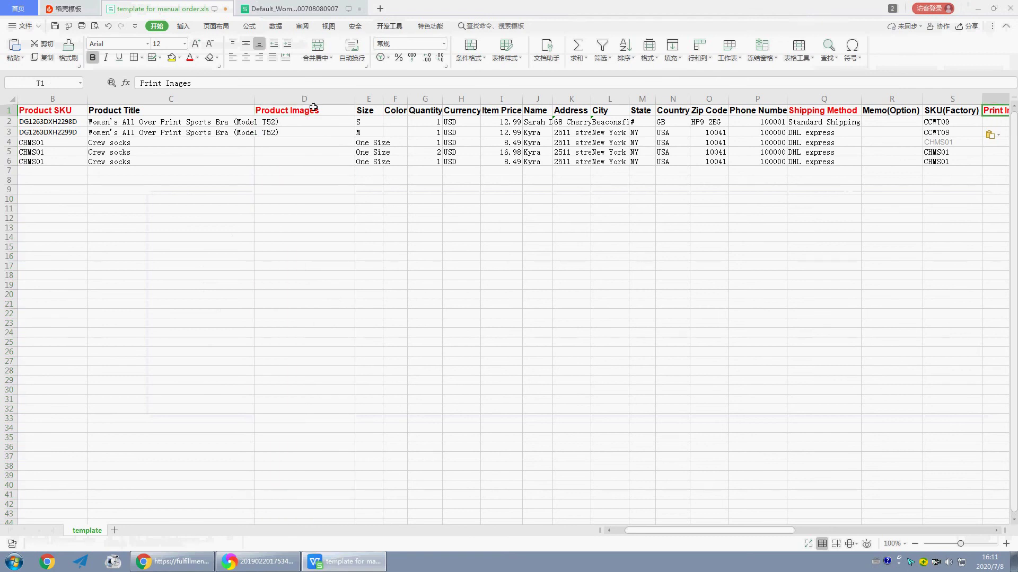
drag(77, 123, 74, 131)
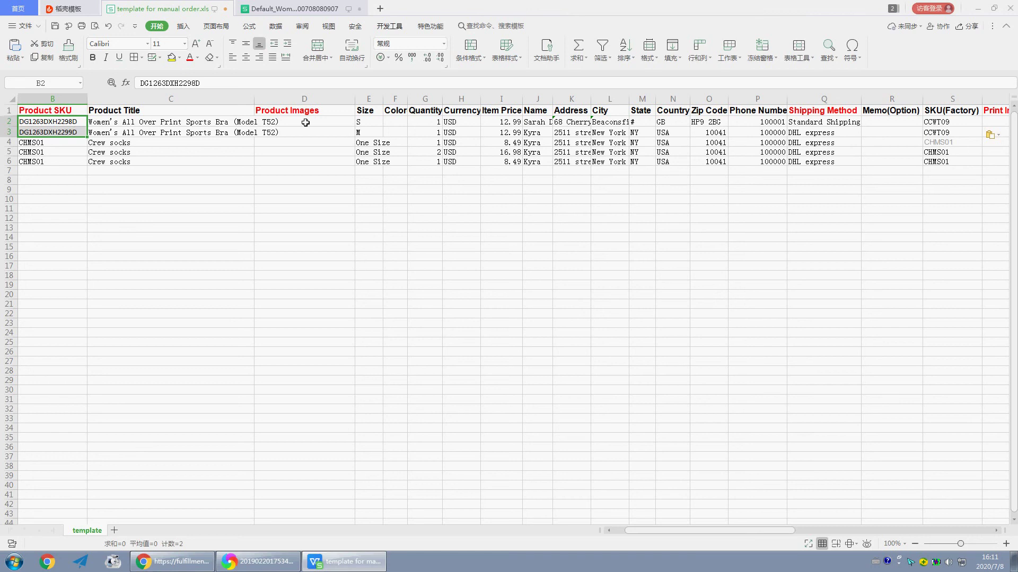
drag(305, 123, 306, 131)
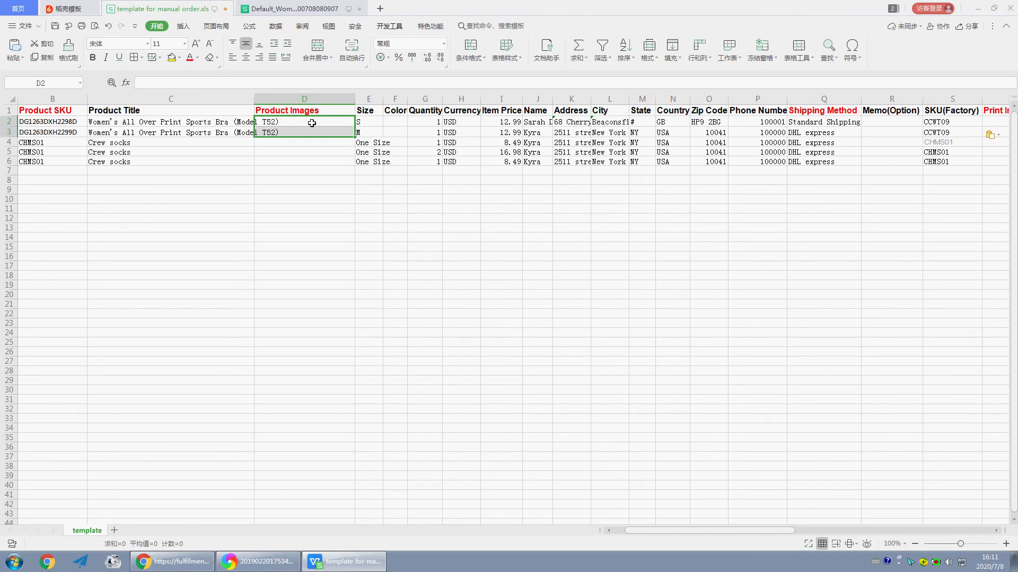
scroll(119, 310, left, 1)
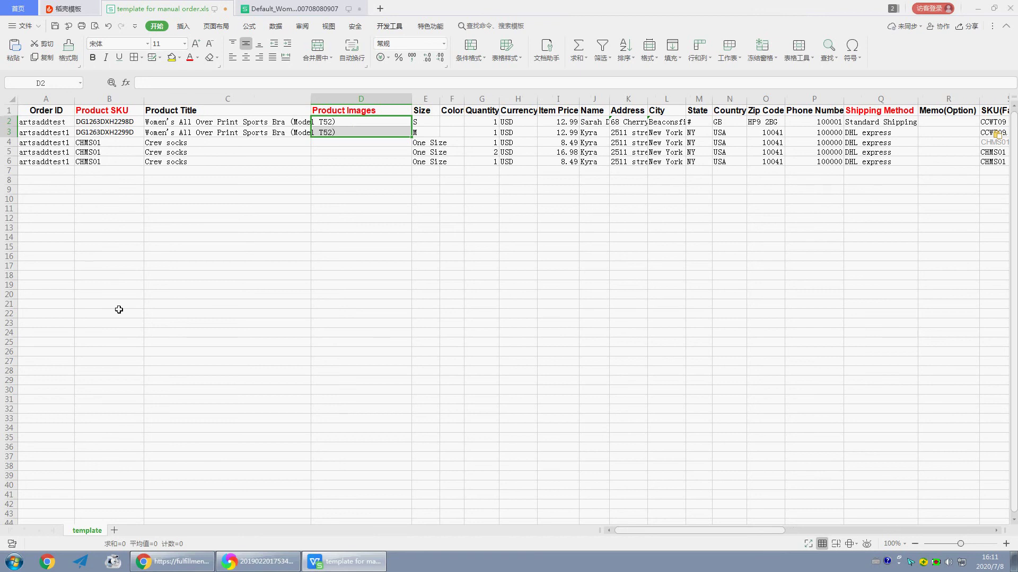
Compare the crew socks SKUs in B4:B6 and S4:S6 against the Artsadd products page
click(184, 142)
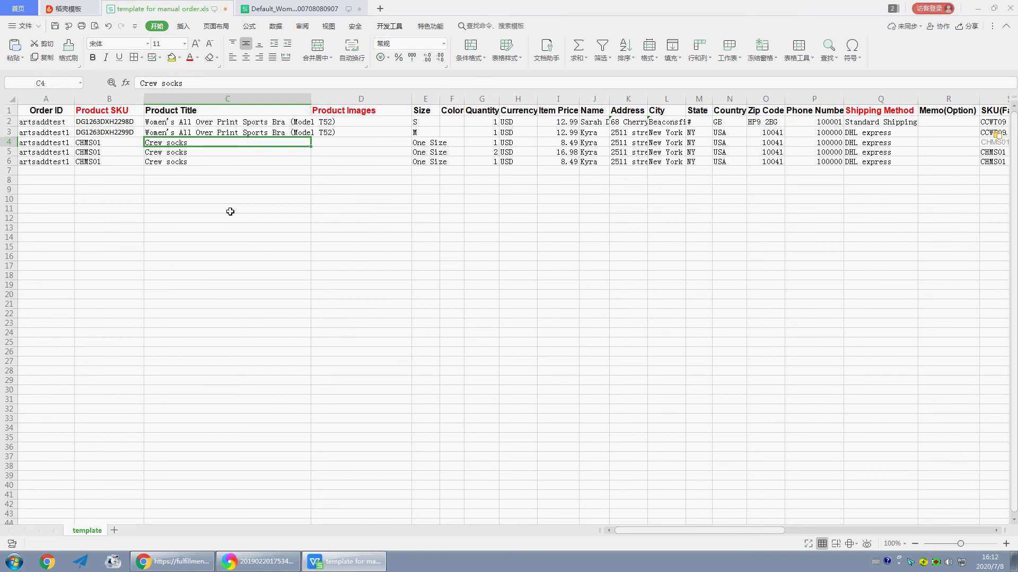
drag(116, 143, 114, 163)
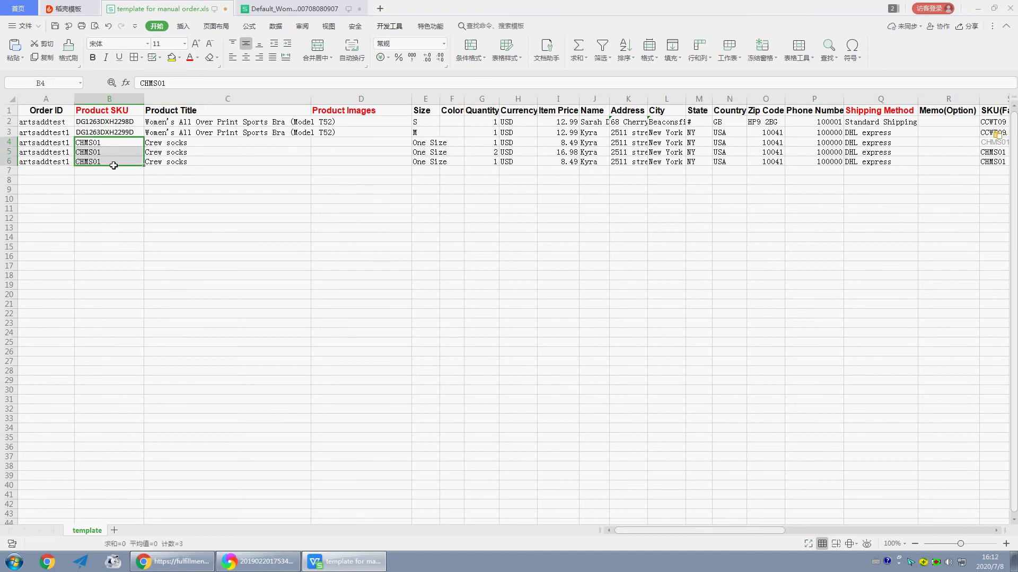
drag(671, 530, 718, 531)
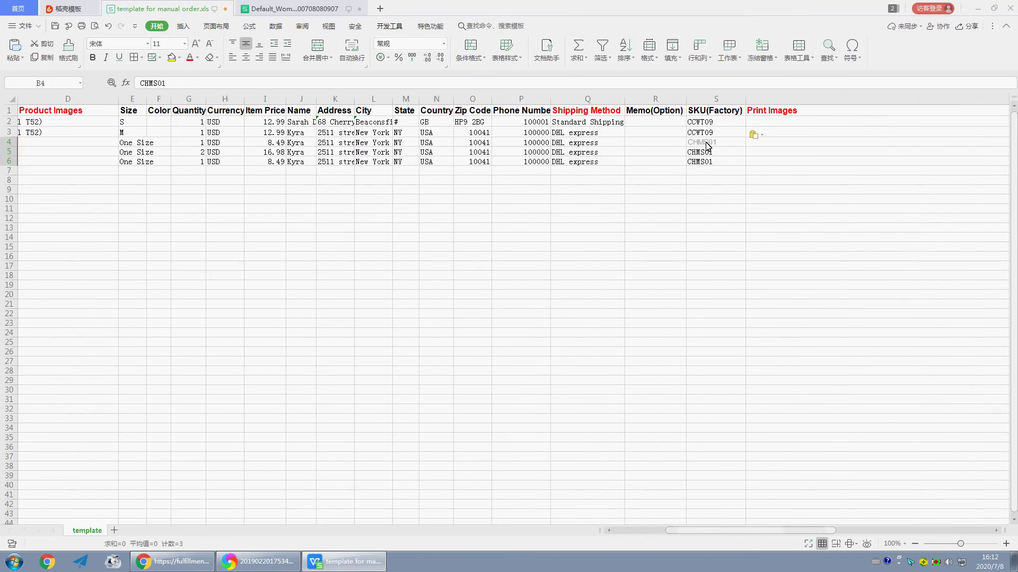
drag(705, 142, 699, 165)
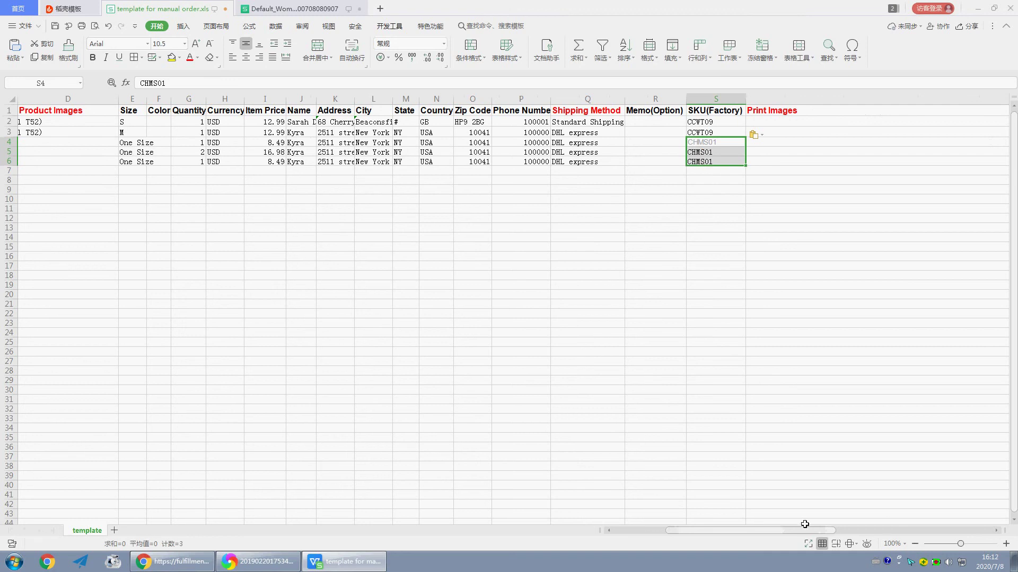
drag(799, 529, 631, 495)
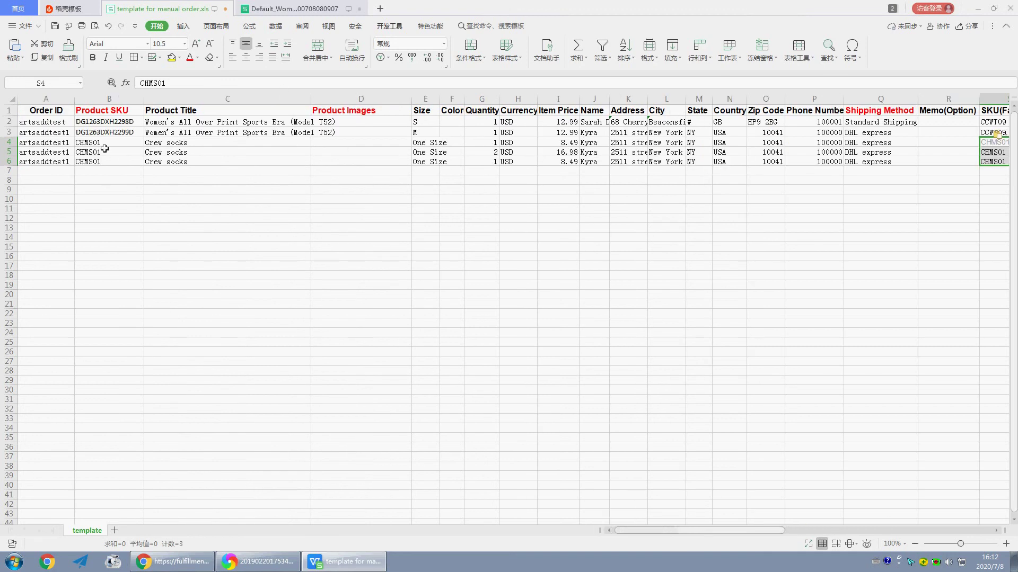
drag(102, 143, 100, 161)
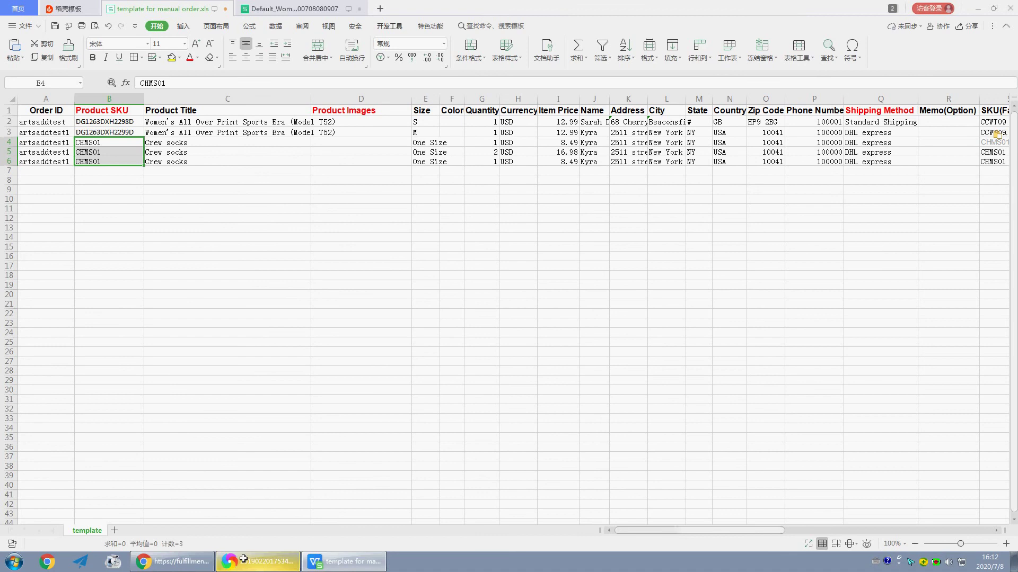
click(175, 562)
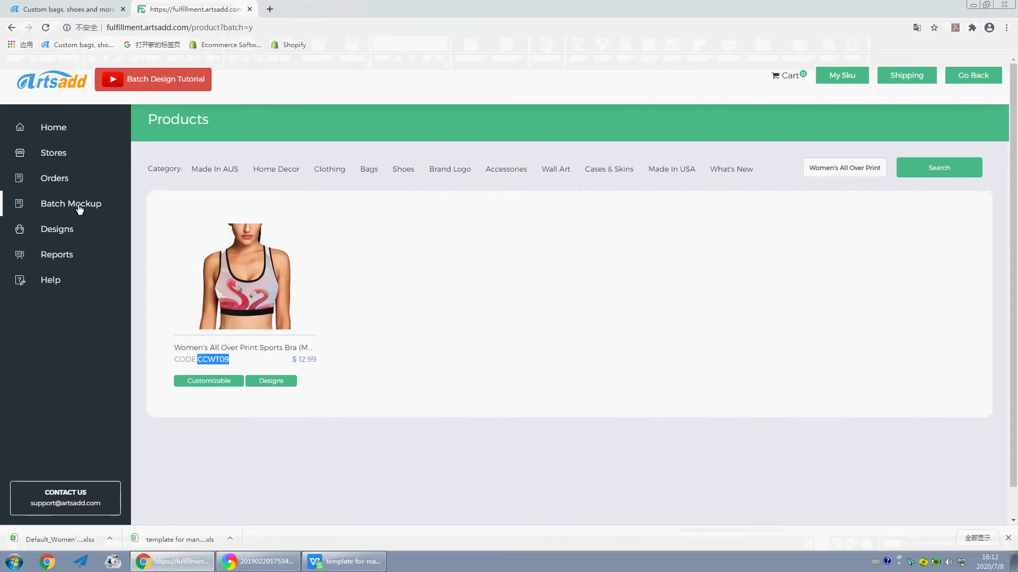
click(345, 562)
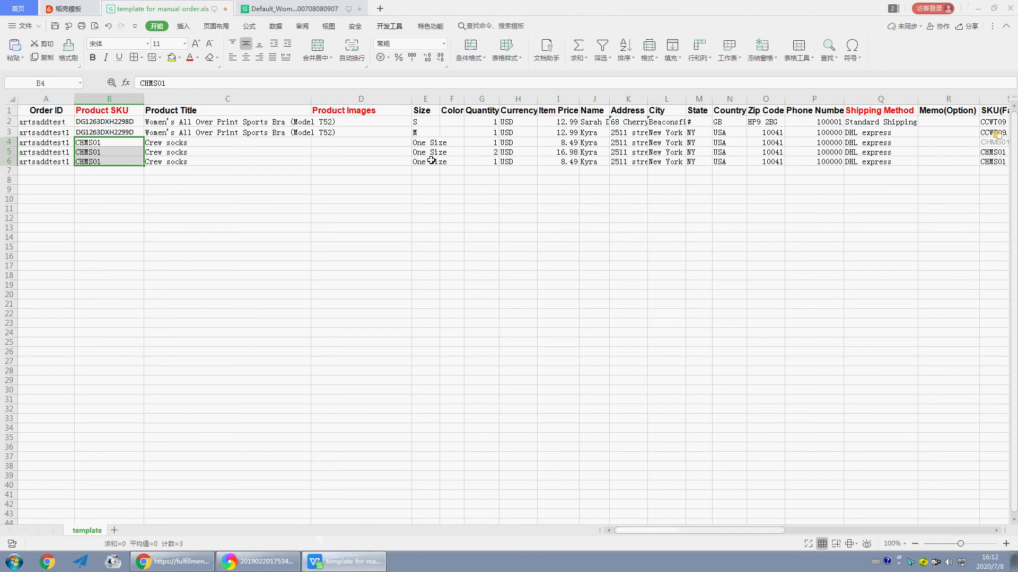
Check the crew socks order details (E4, G4:Q6) and the empty image cells D4 and T4
click(424, 142)
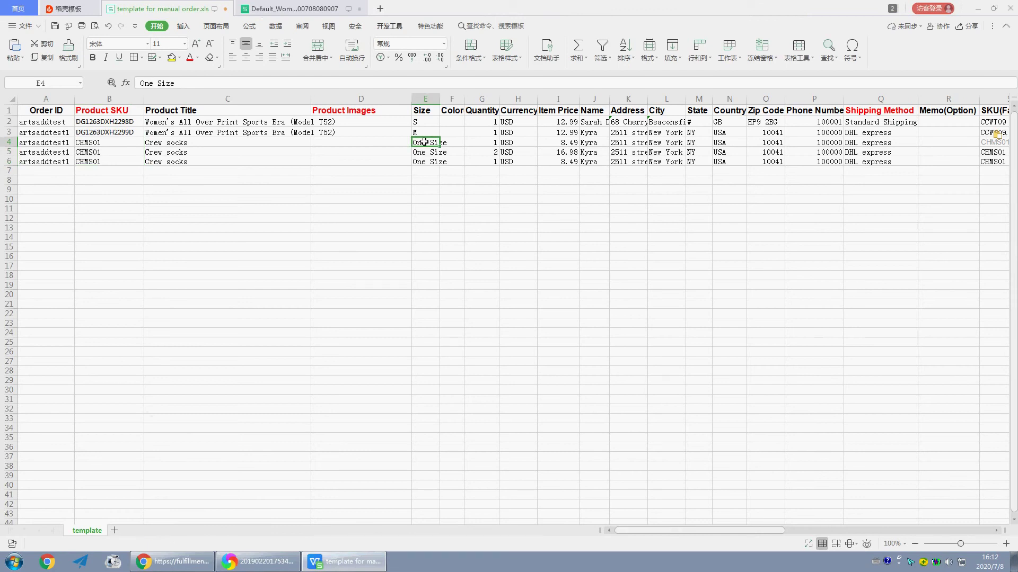
drag(477, 143, 877, 163)
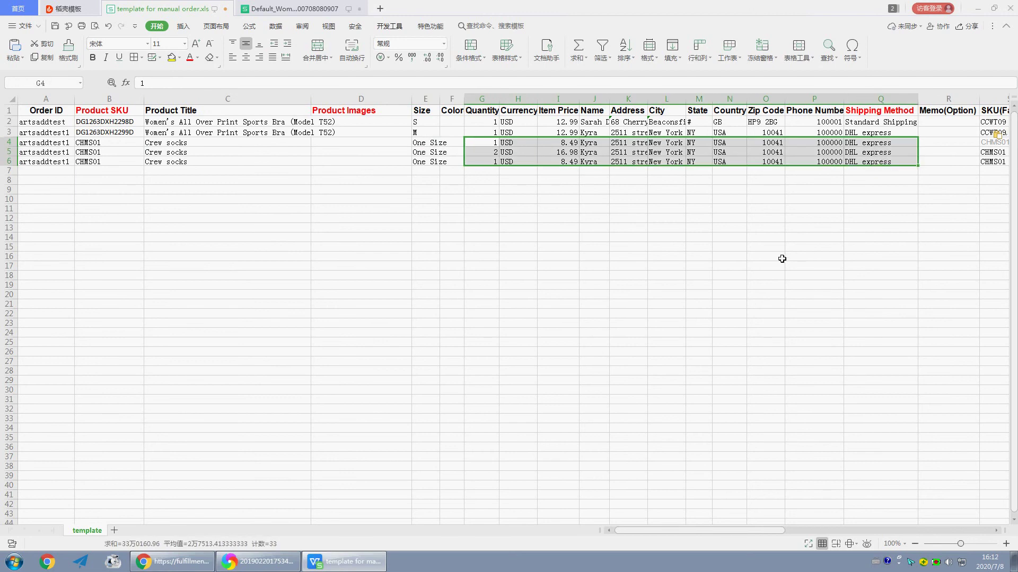
click(344, 142)
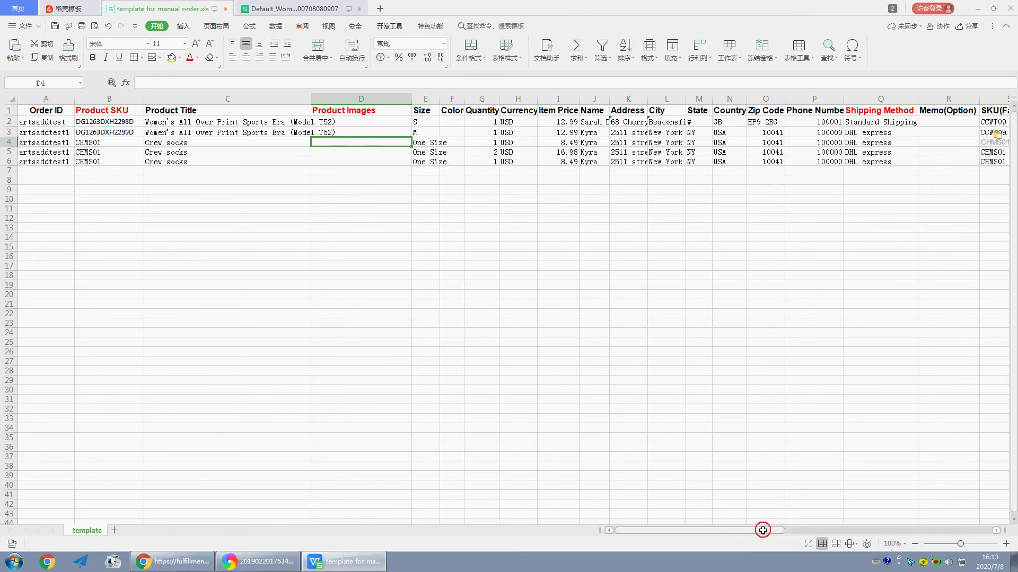
drag(763, 530, 819, 530)
click(775, 143)
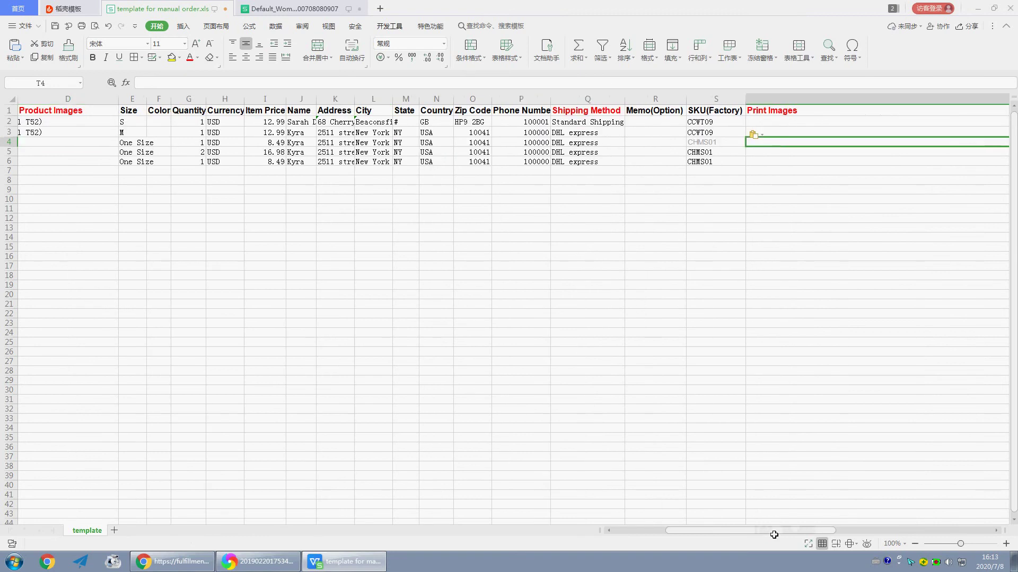
scroll(773, 532, left, 3)
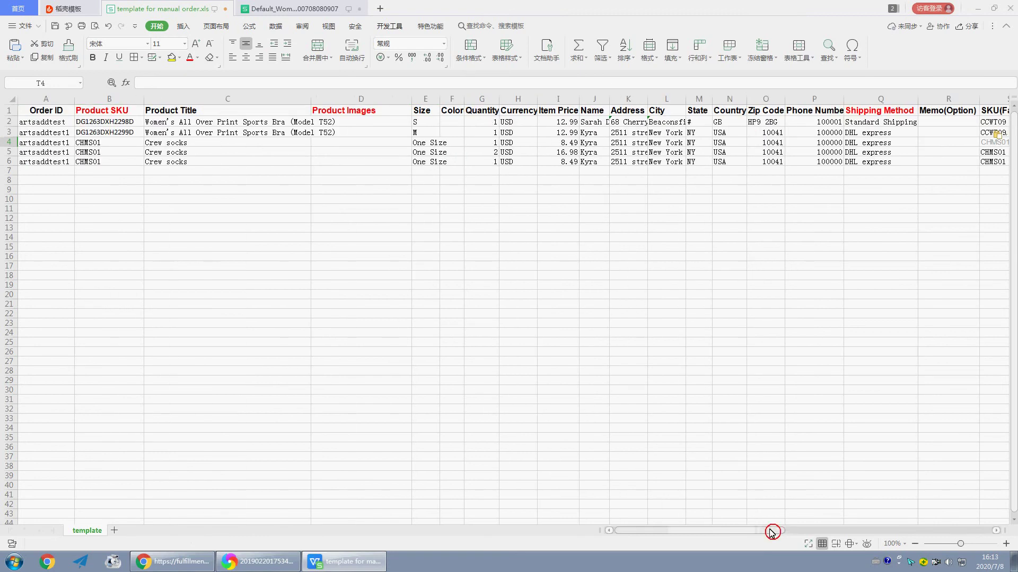
click(342, 141)
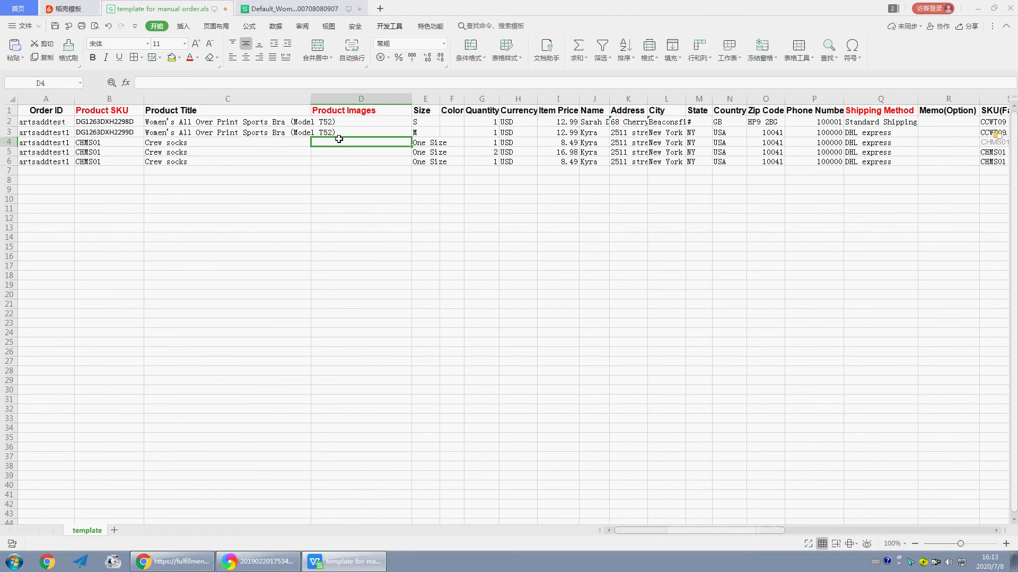
Copy the pink bunny print image's web address from its browser window
click(270, 562)
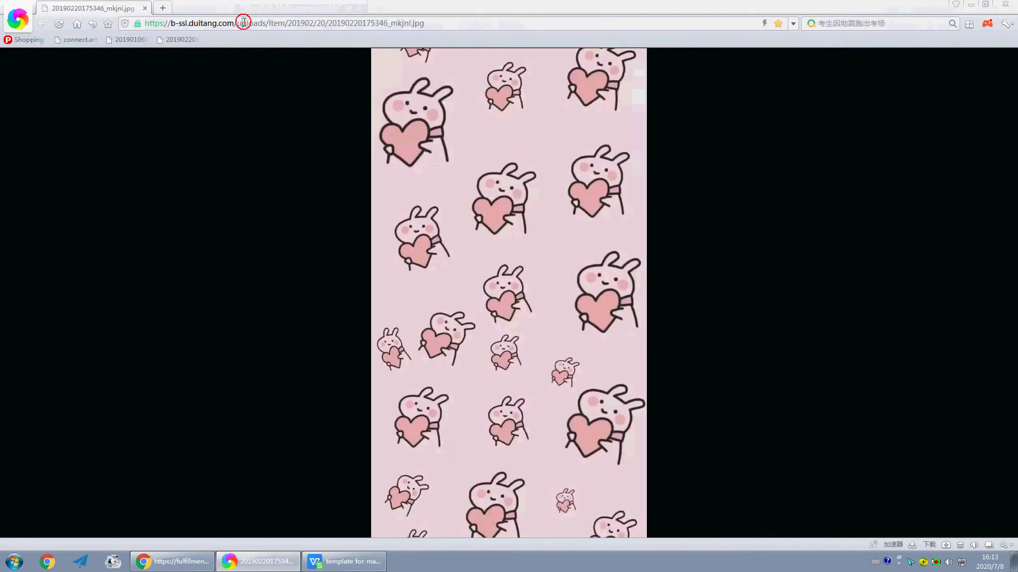
click(243, 23)
right_click(243, 23)
click(280, 63)
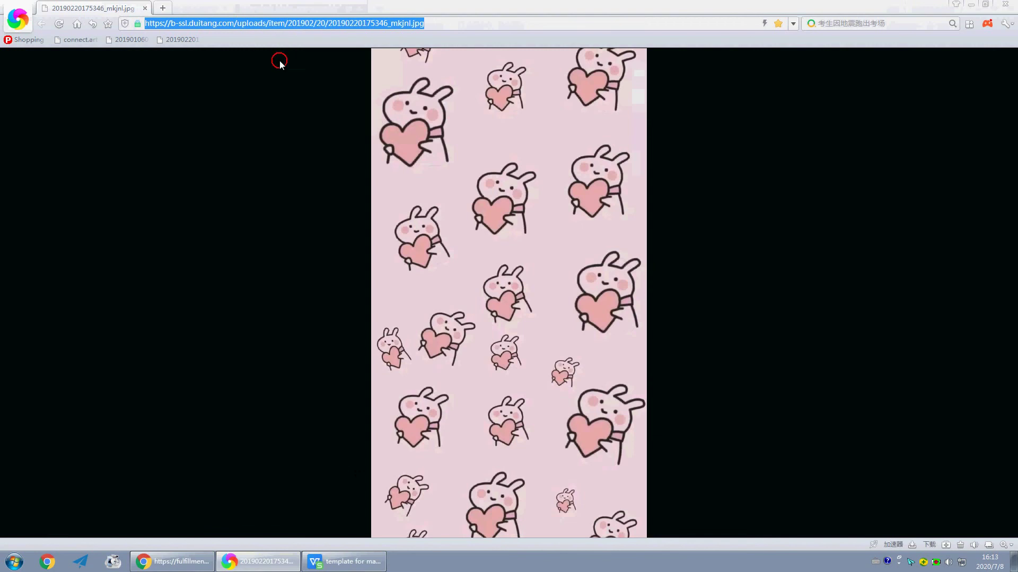
click(270, 562)
Paste the image URL into D4 and T4, then close the template and minimize WPS
key(ctrl+v)
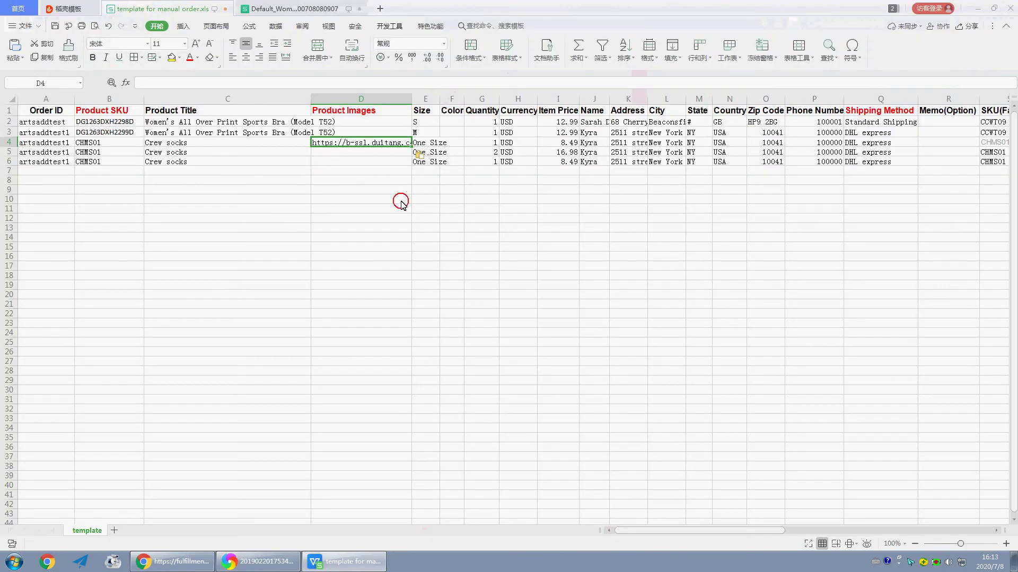
drag(659, 529, 757, 530)
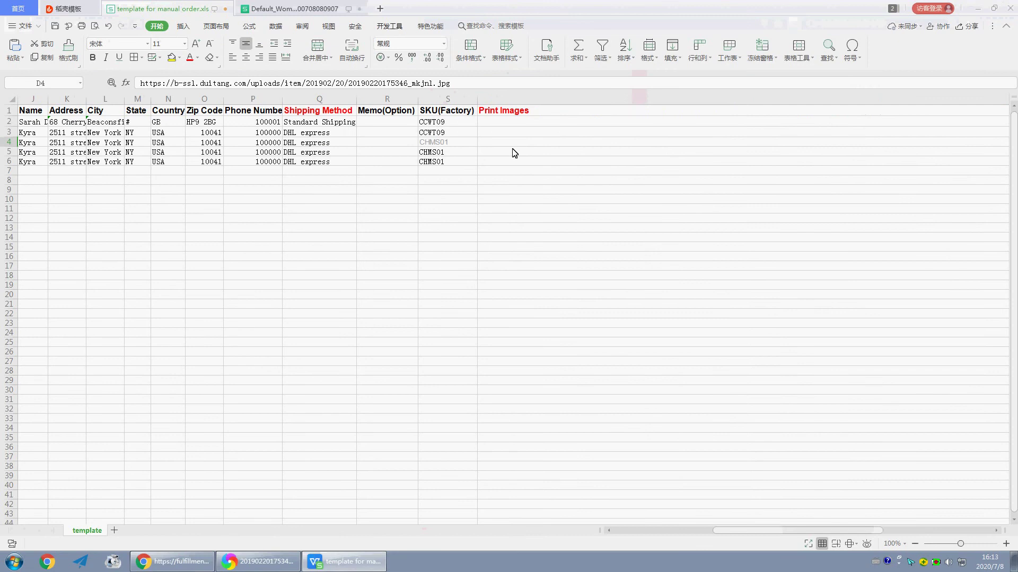
click(492, 142)
key(ctrl+v)
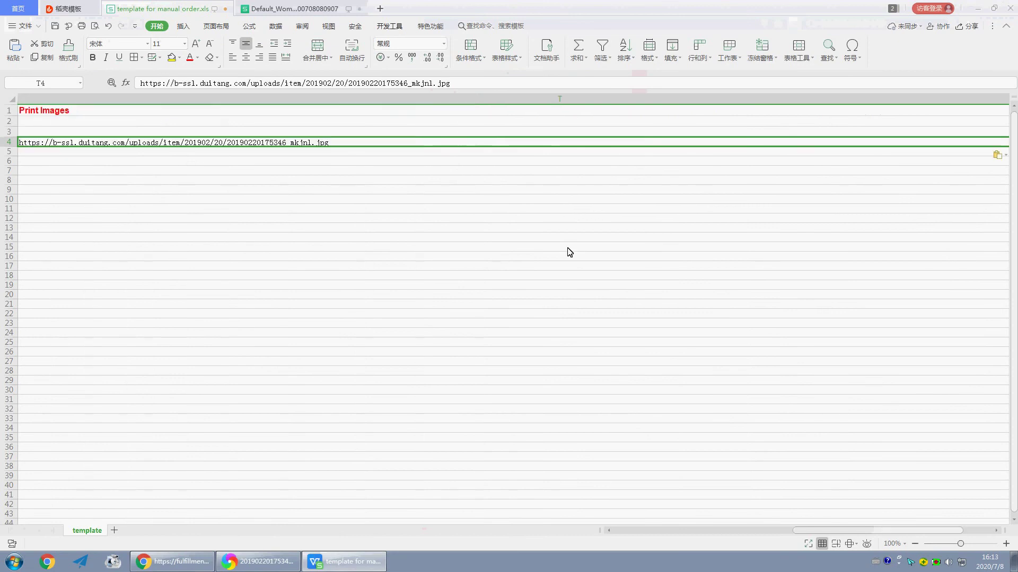
drag(805, 530, 623, 529)
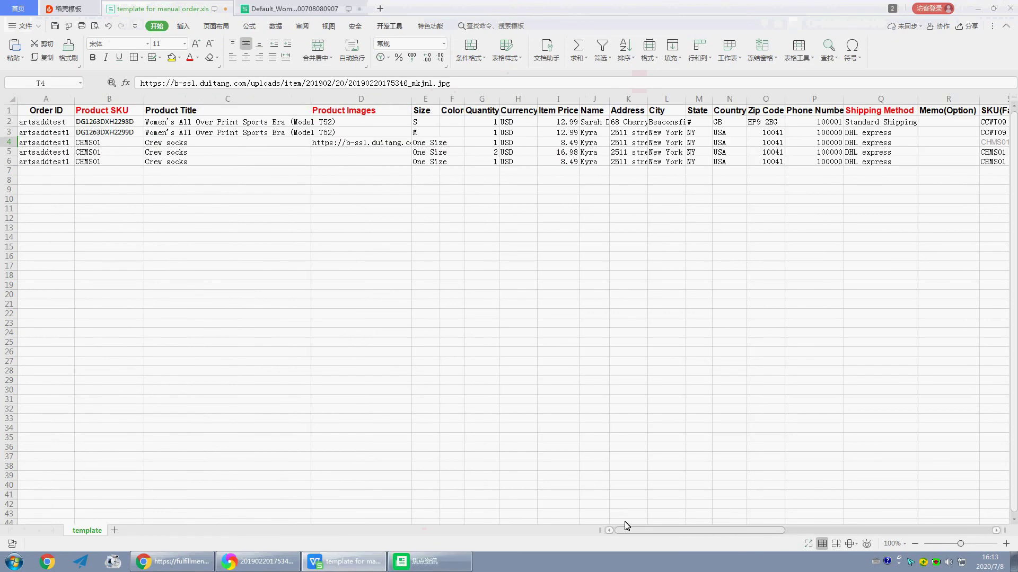
drag(330, 155, 330, 160)
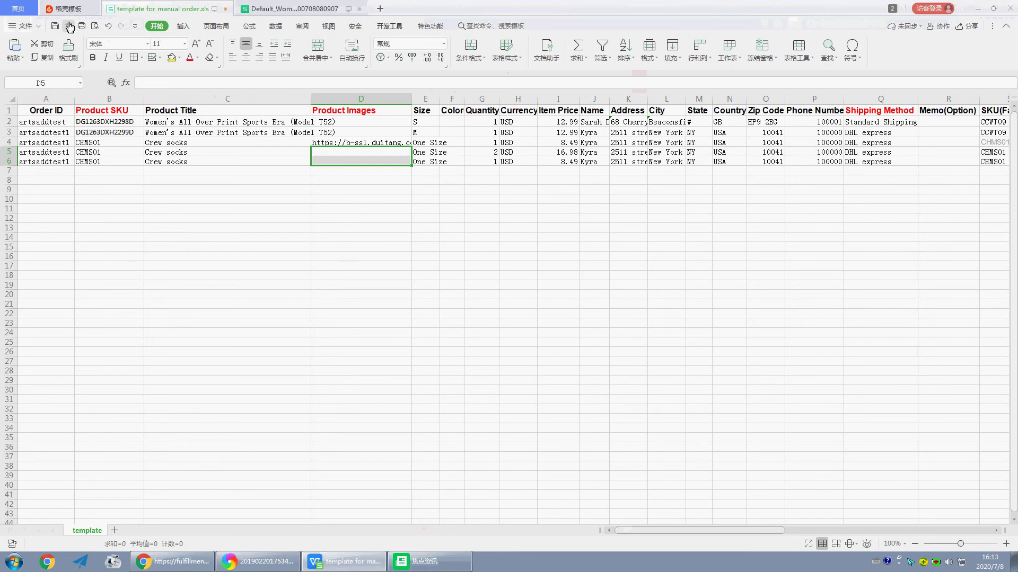
click(225, 8)
click(978, 8)
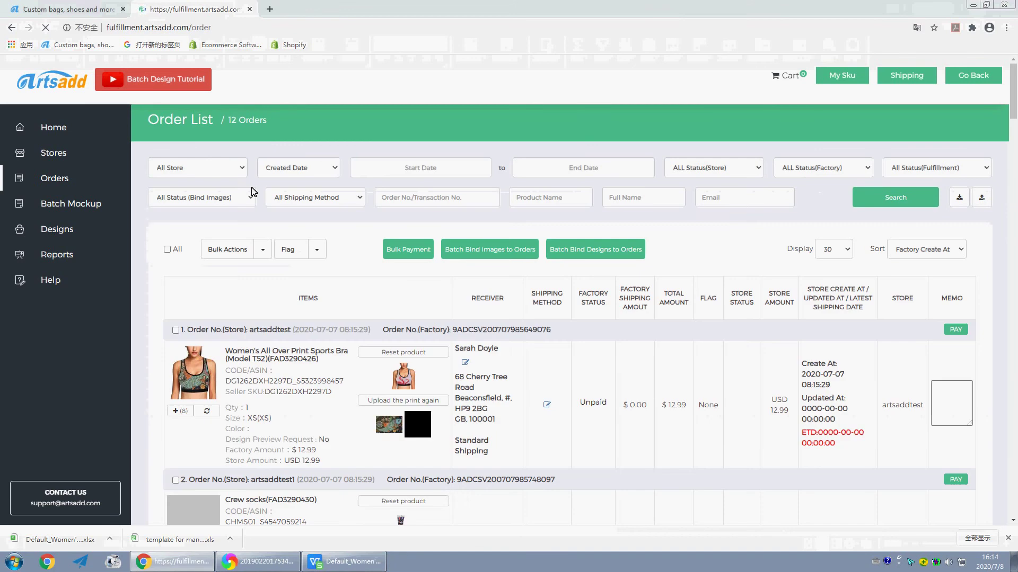
Filter orders to the artsaddtest store and upload template for manual order.xls
click(238, 168)
click(216, 191)
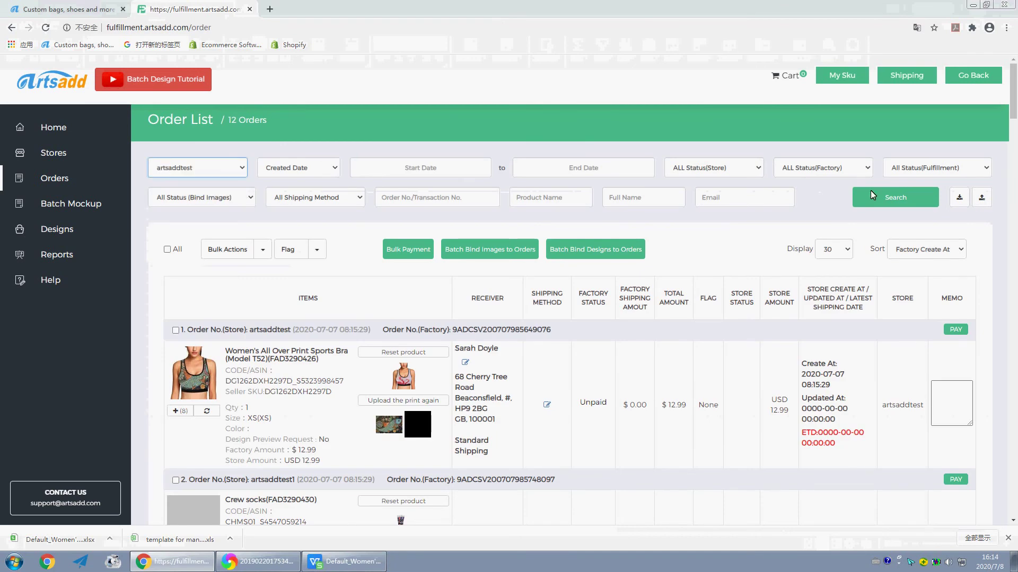
click(872, 196)
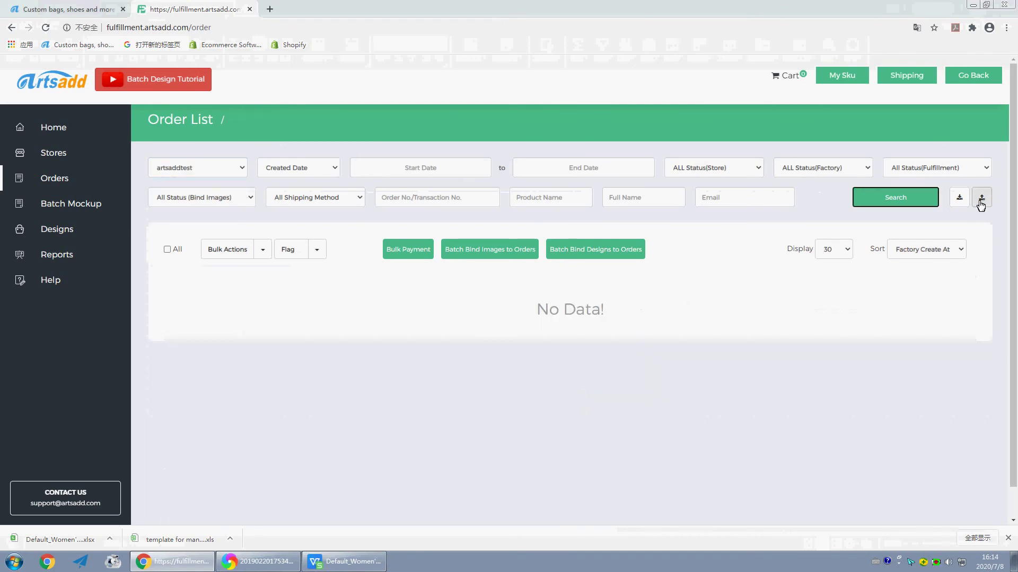
click(981, 201)
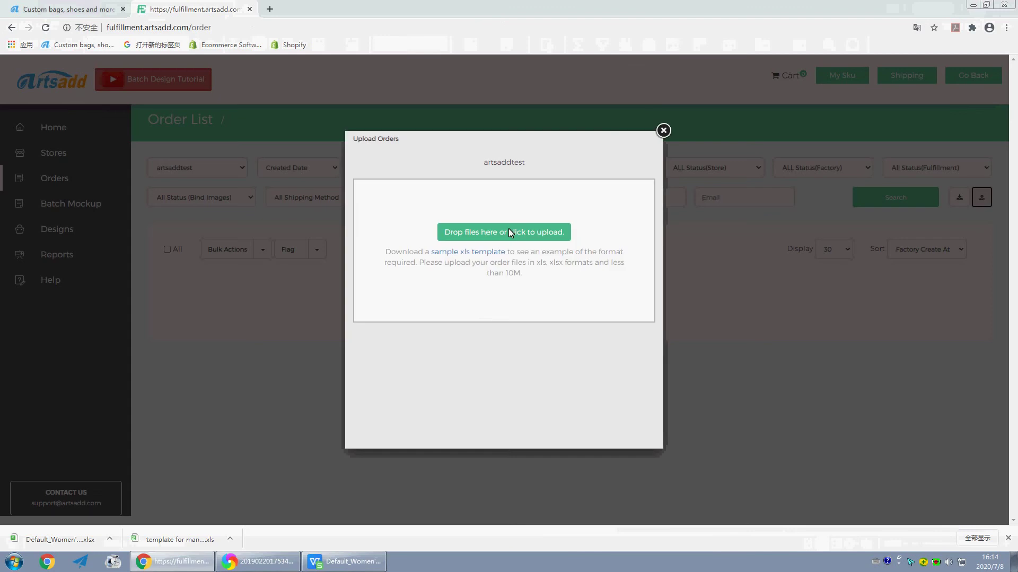
click(510, 232)
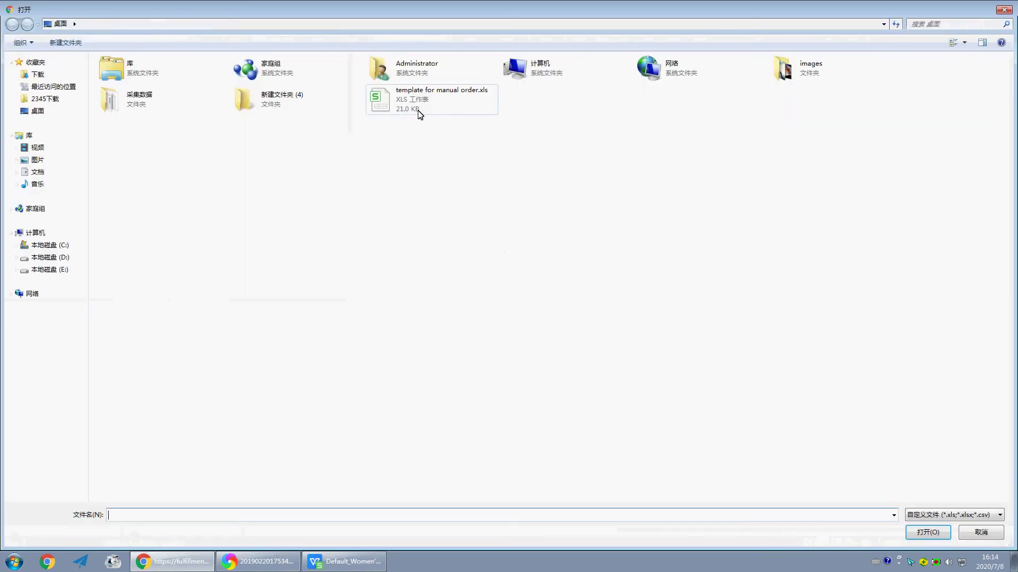
click(420, 114)
click(927, 532)
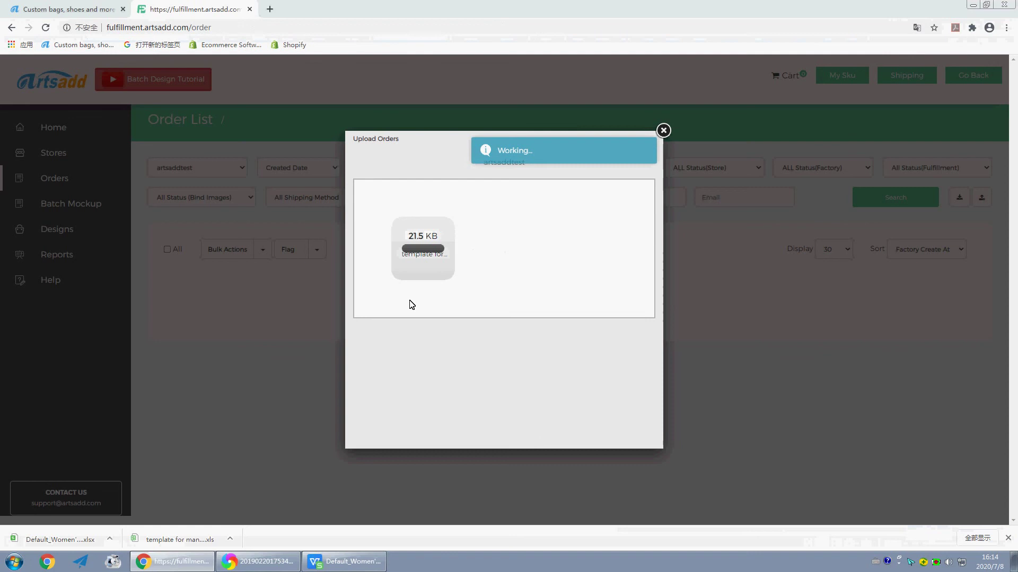
click(663, 131)
scroll(490, 396, down, 4)
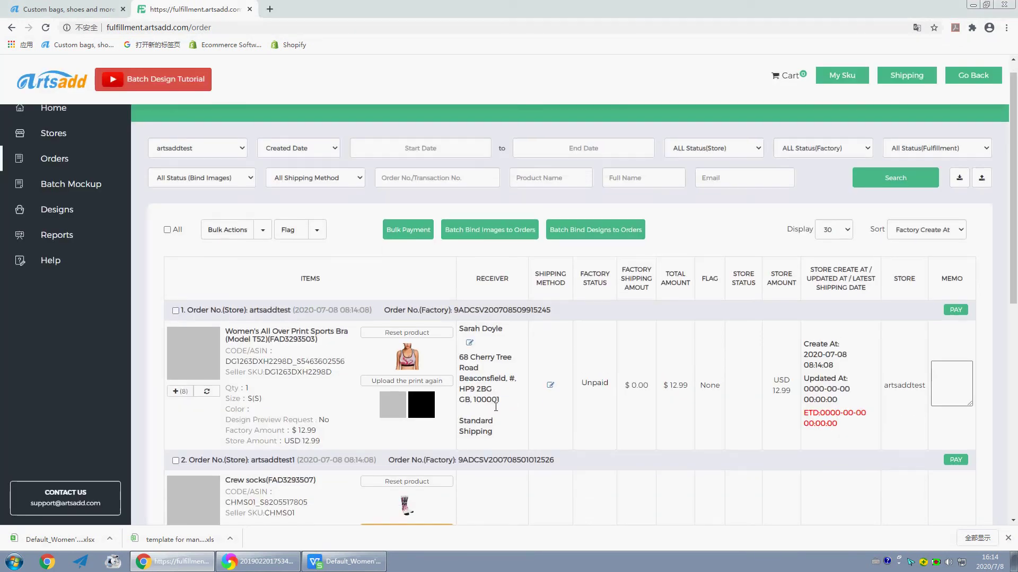
scroll(490, 397, down, 5)
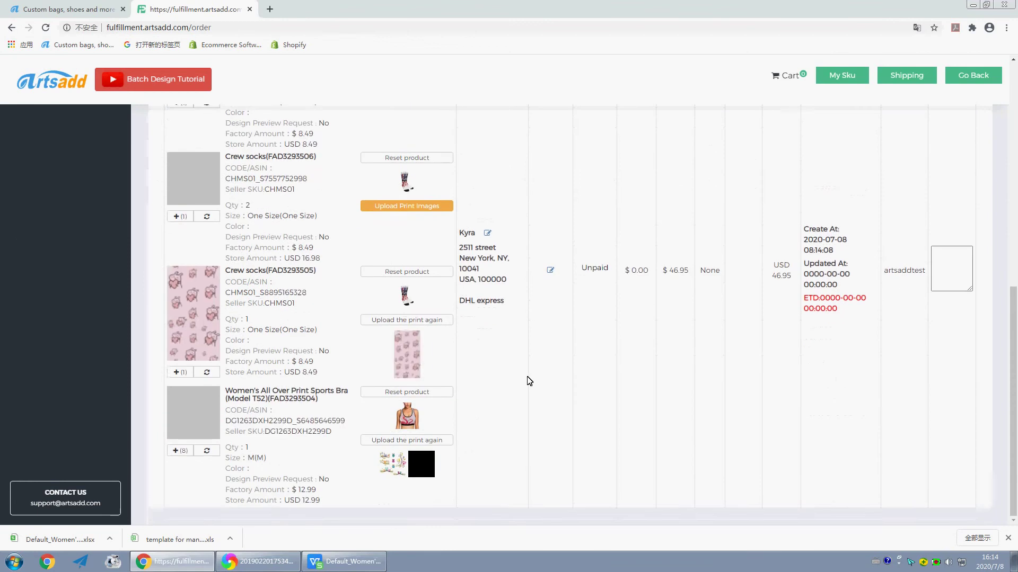
scroll(531, 398, up, 5)
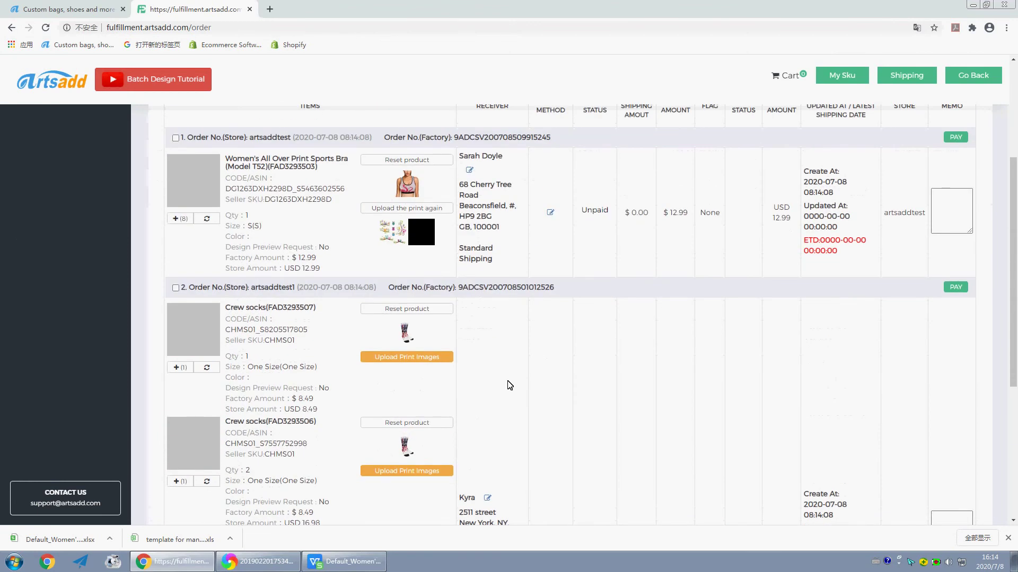
click(185, 180)
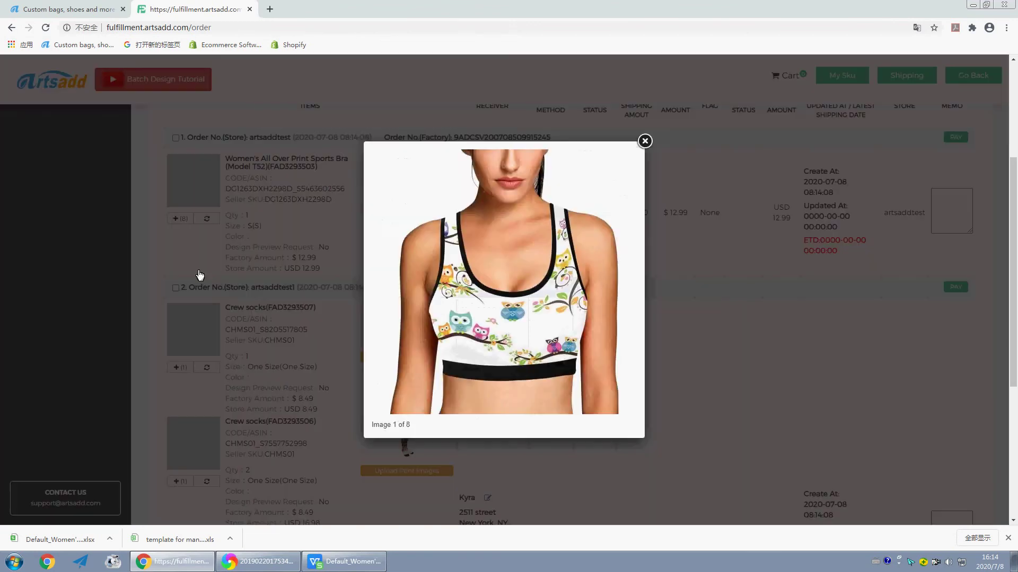
click(626, 280)
click(645, 142)
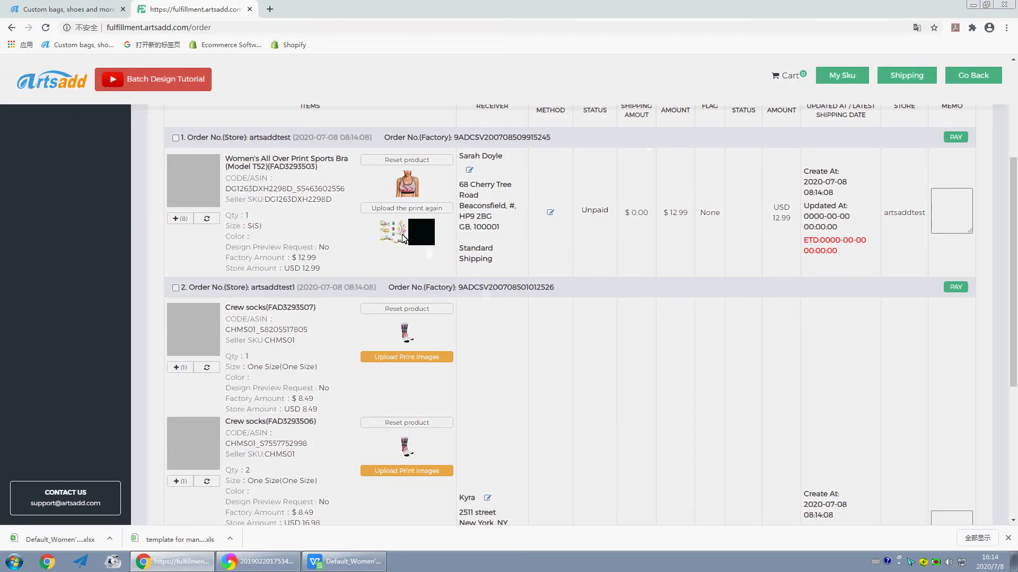
click(403, 235)
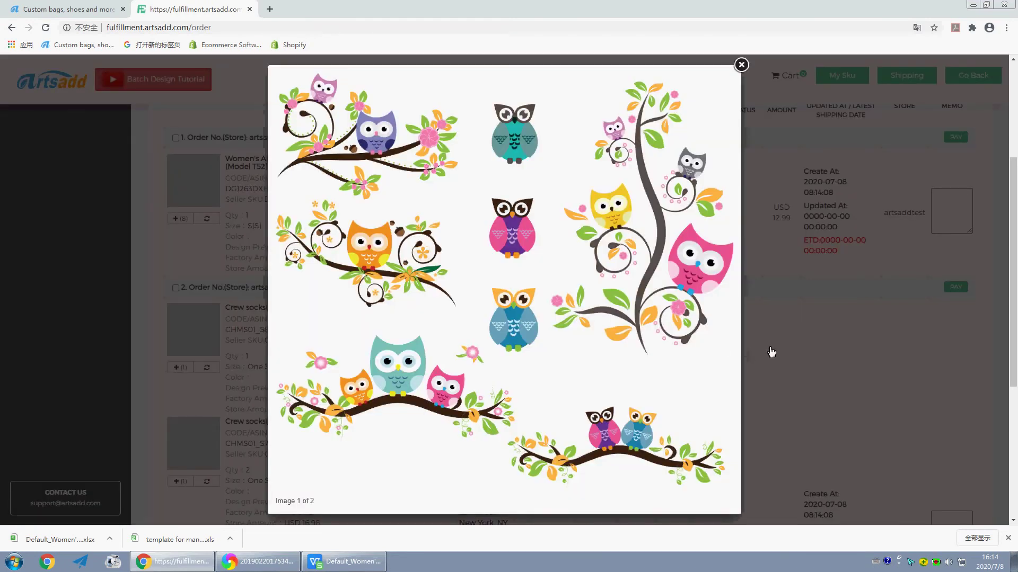
click(771, 353)
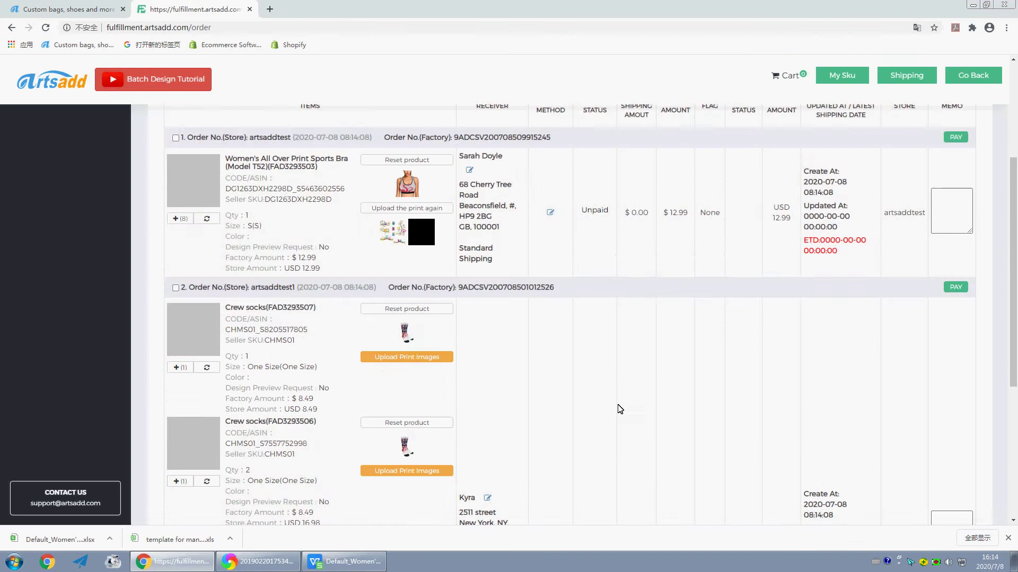
scroll(209, 324, down, 5)
click(207, 323)
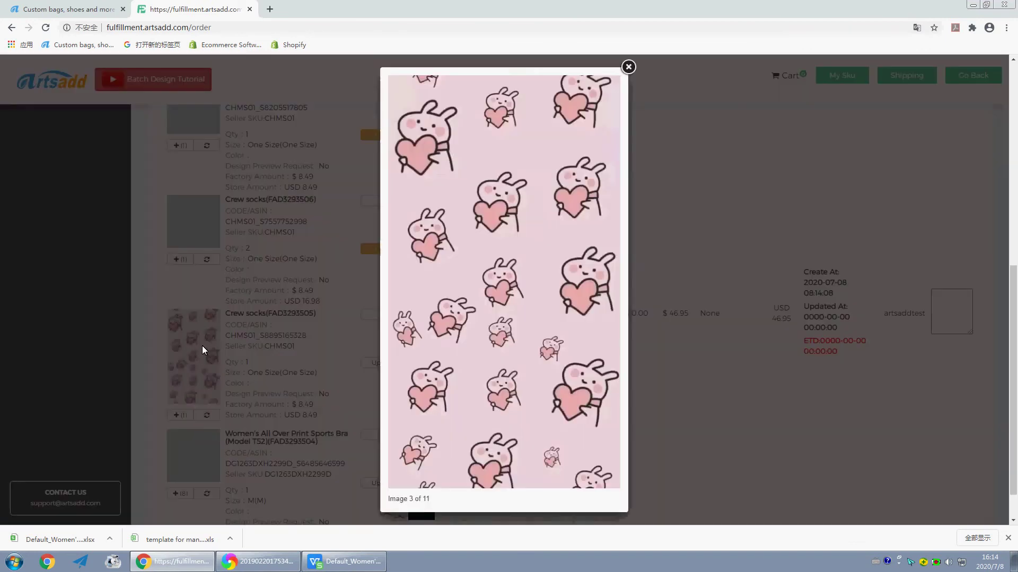
click(697, 367)
click(403, 413)
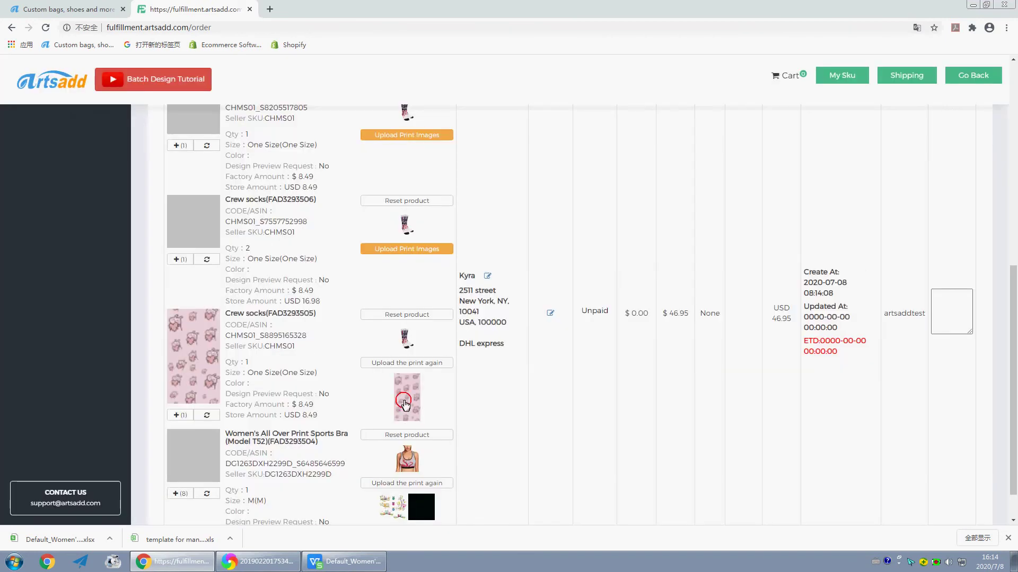
click(731, 363)
scroll(321, 439, up, 3)
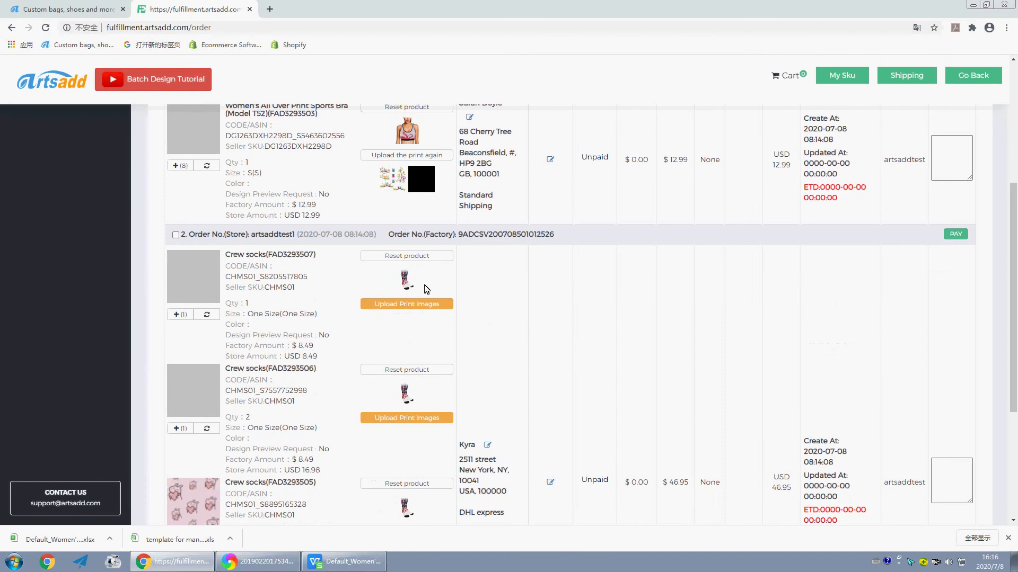
click(197, 289)
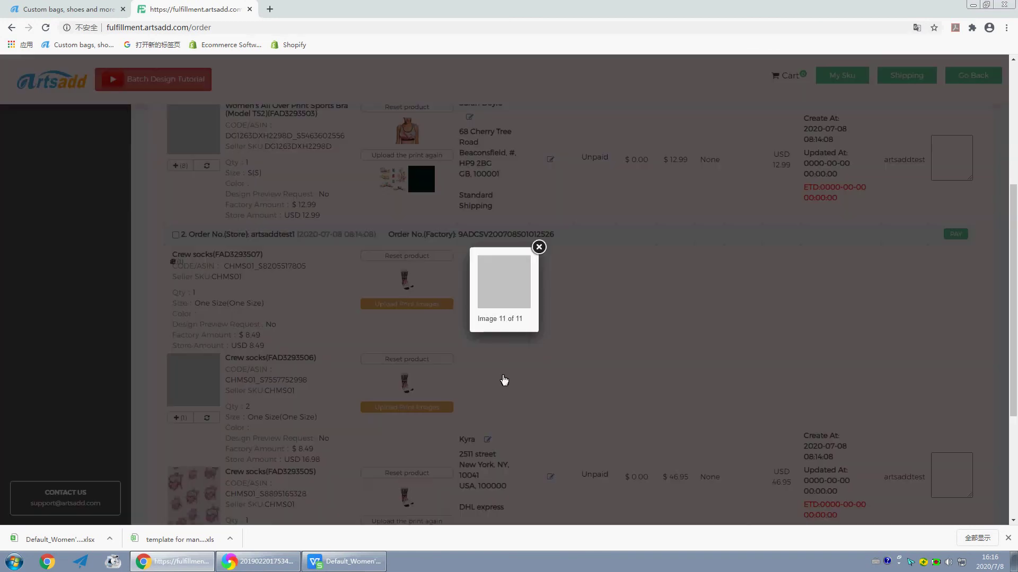
click(618, 356)
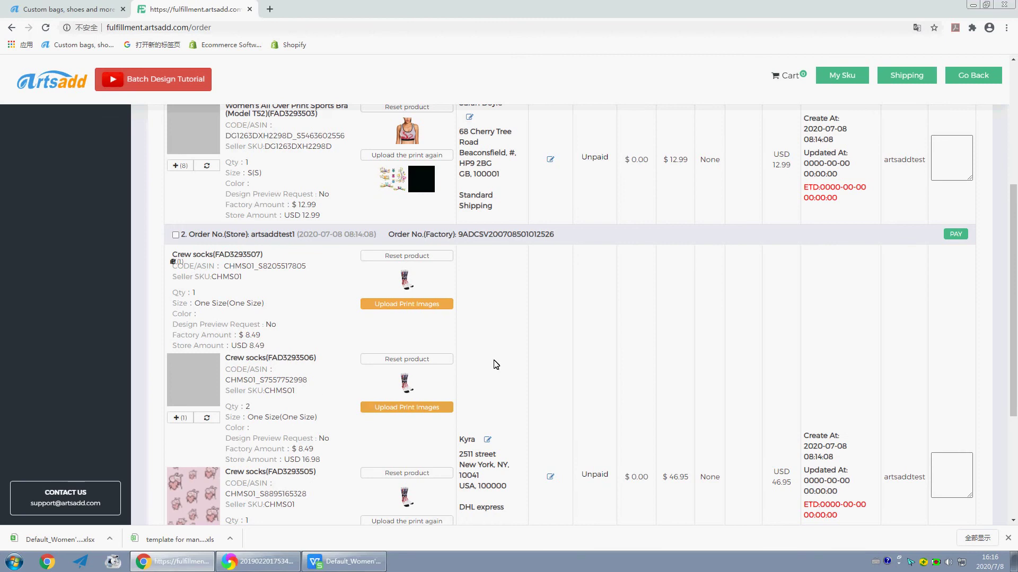
scroll(496, 364, up, 4)
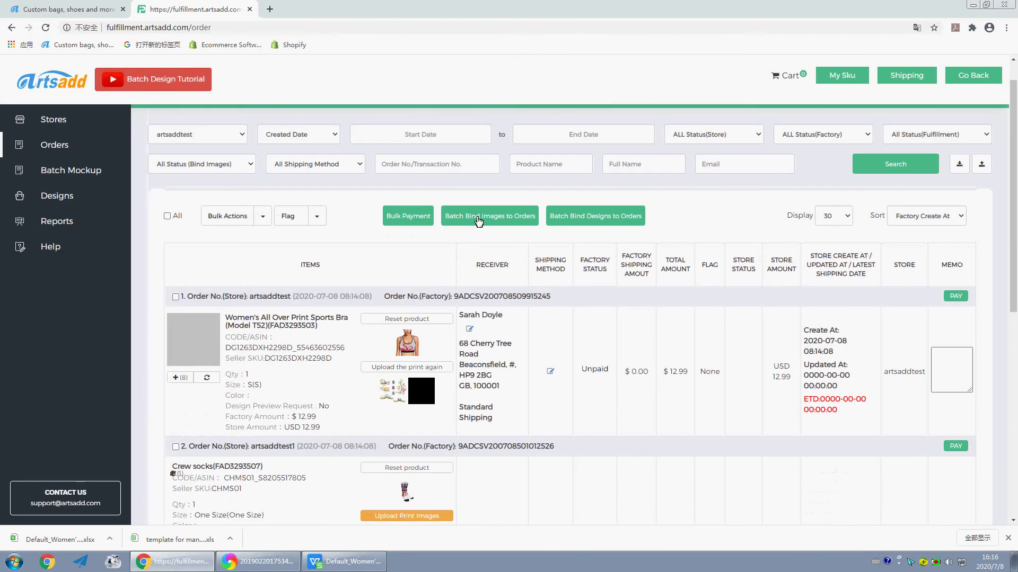
Upload artsaddtest1_1.jpg and artsaddtest1_2.jpg as print images for the artsaddtest store
click(479, 222)
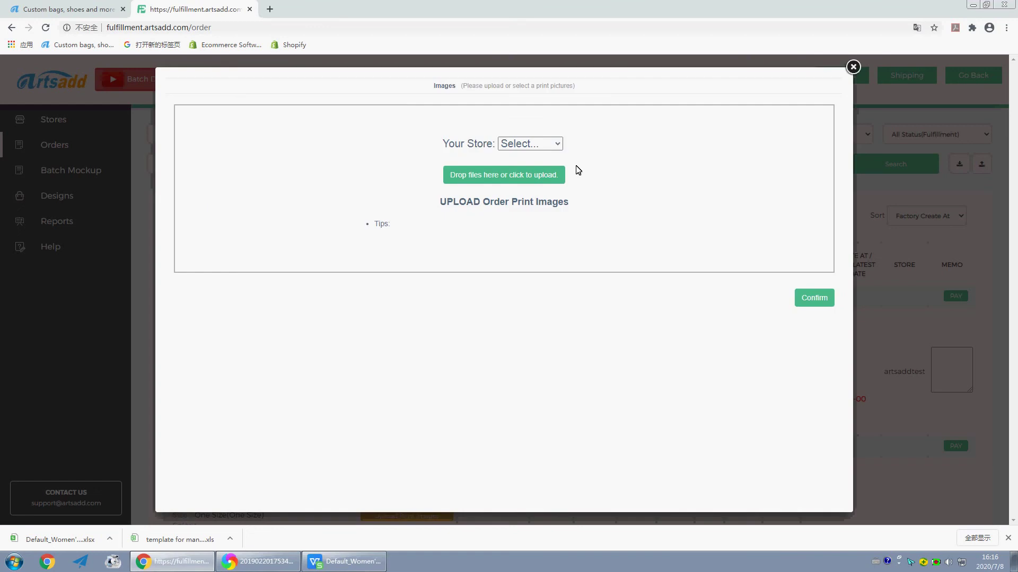
click(558, 145)
click(538, 169)
click(497, 173)
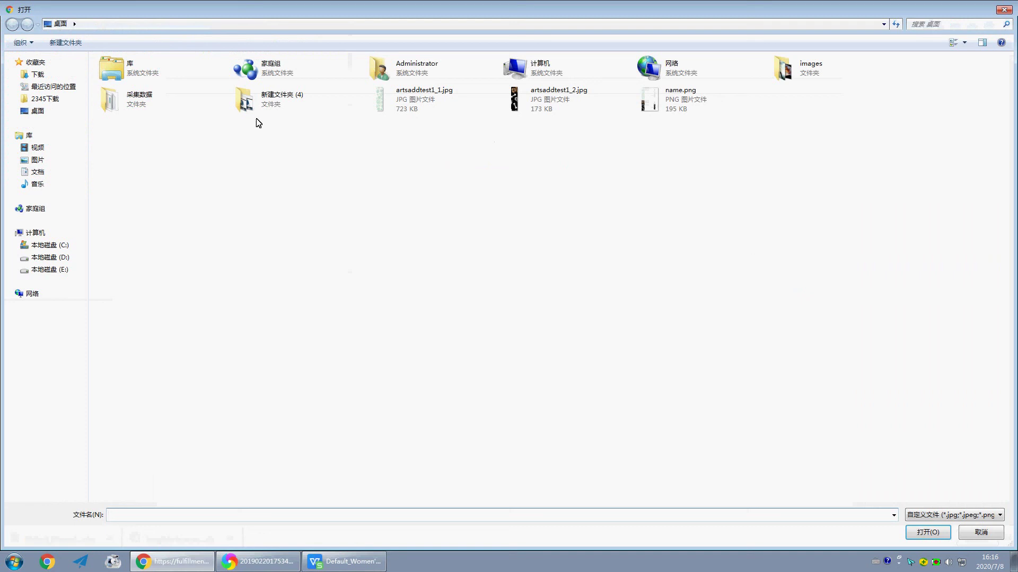
drag(587, 140, 375, 95)
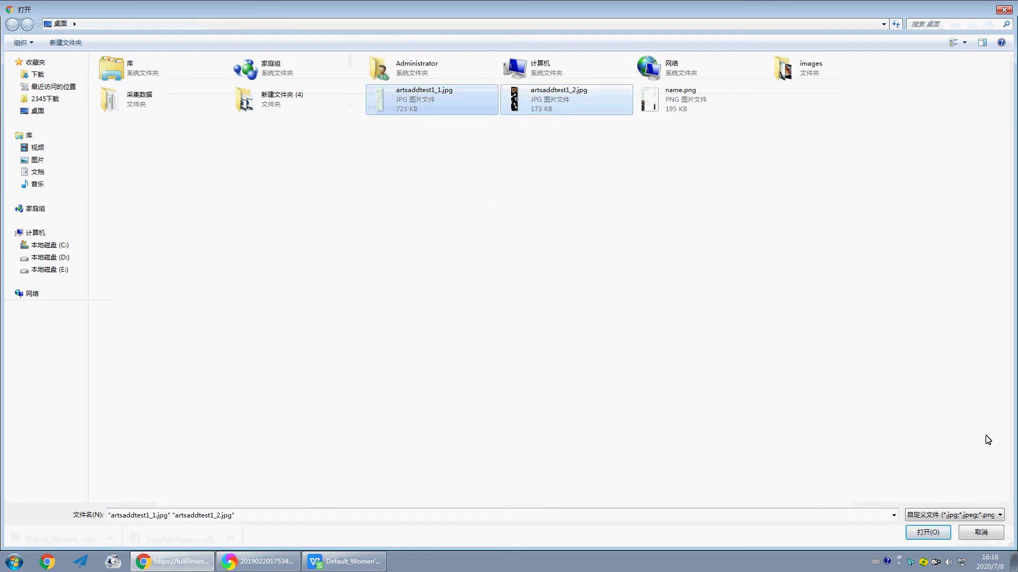
click(935, 537)
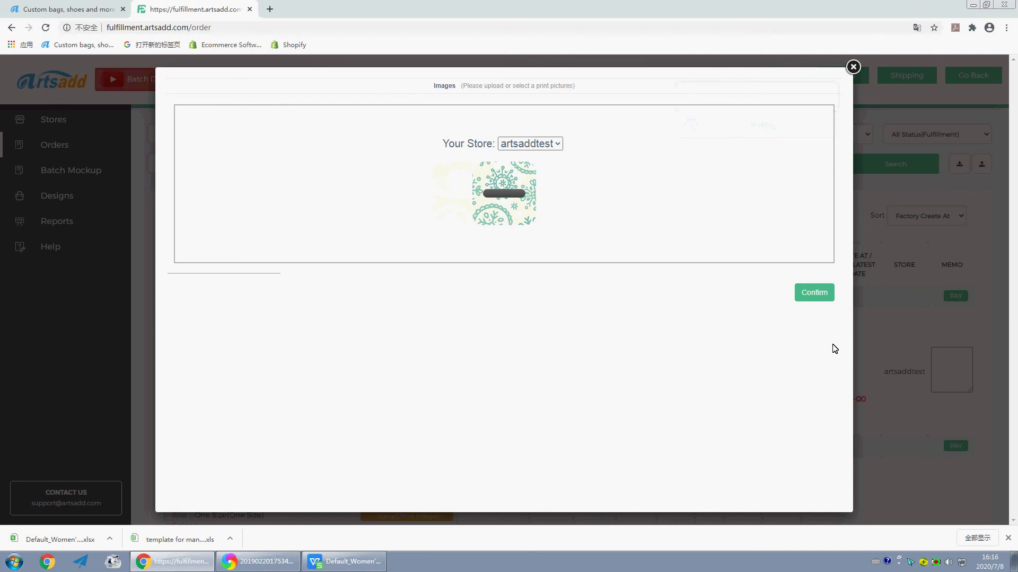
Confirm binding the uploaded prints to the orders and close the dialog
scroll(555, 345, down, 3)
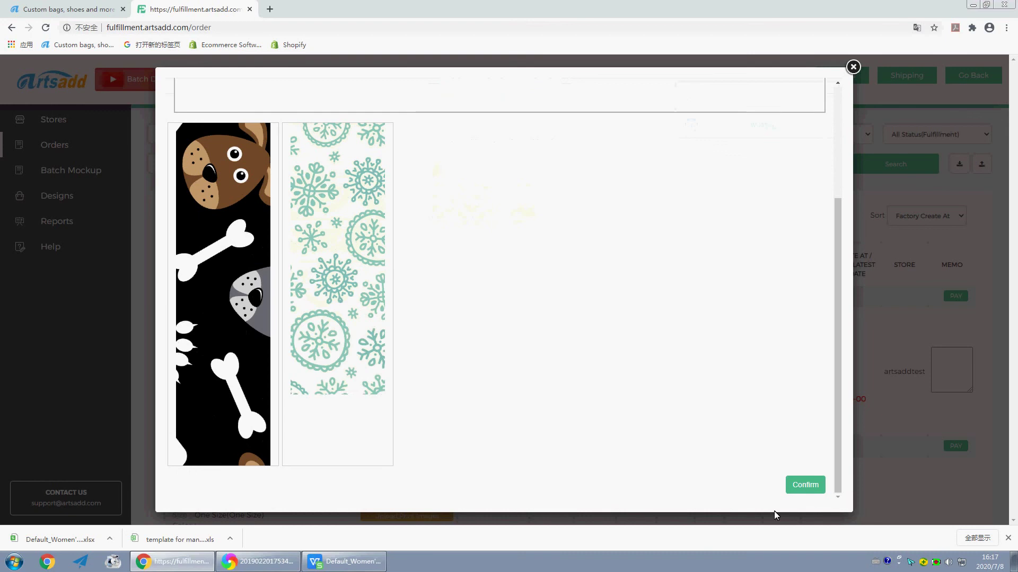
click(804, 483)
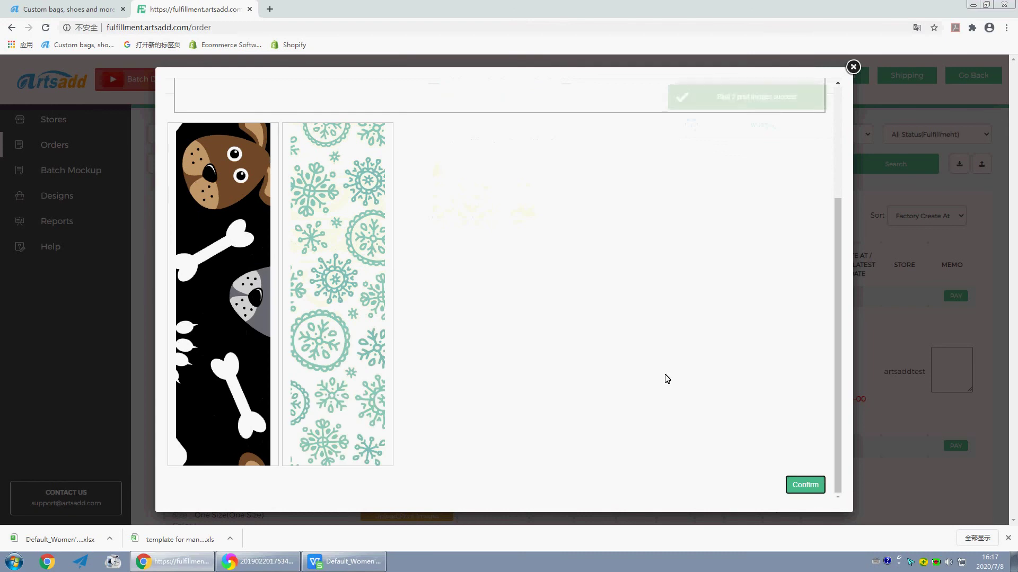
click(853, 67)
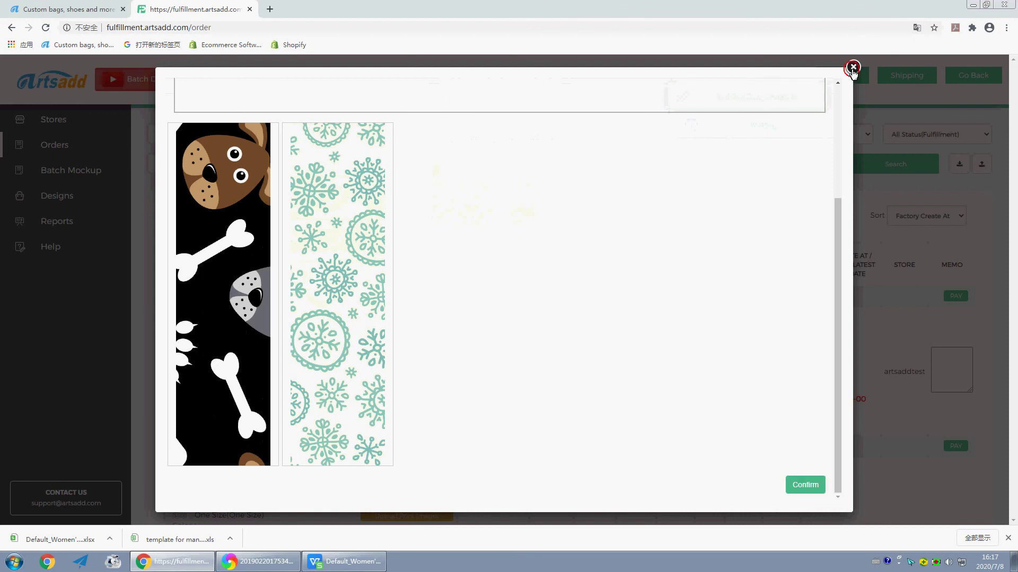
click(865, 520)
scroll(498, 371, down, 5)
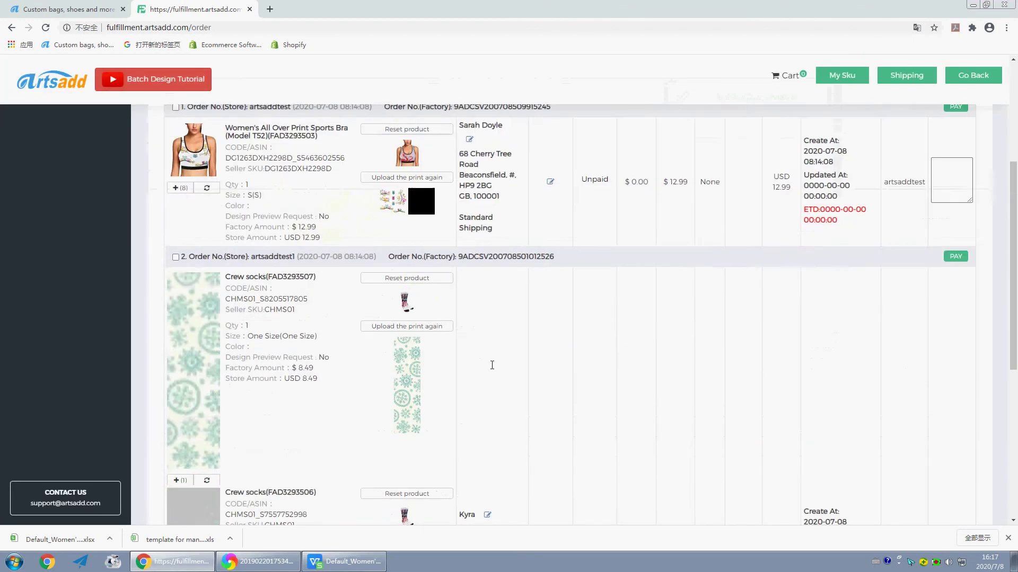
scroll(493, 364, down, 2)
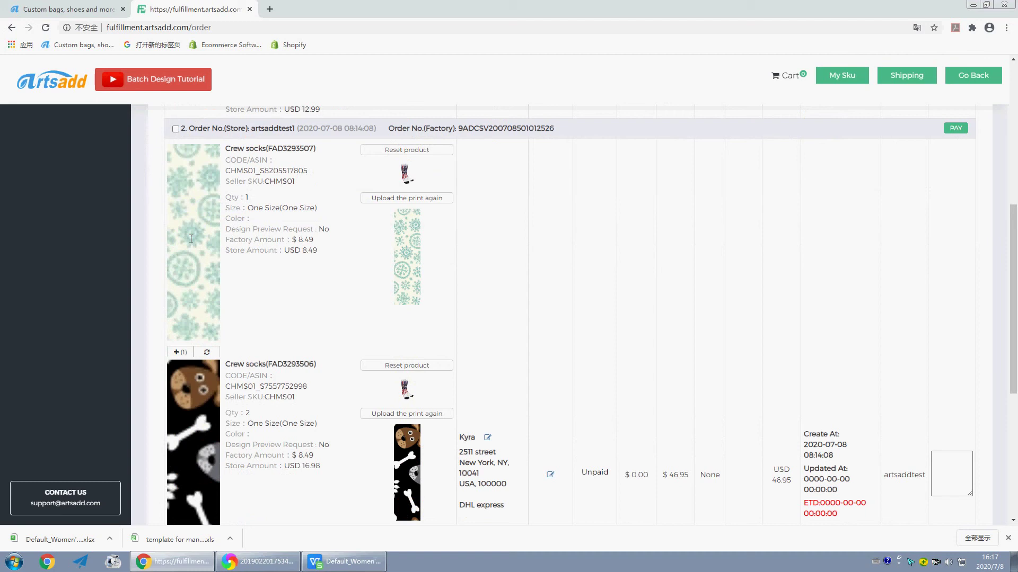
scroll(356, 408, down, 3)
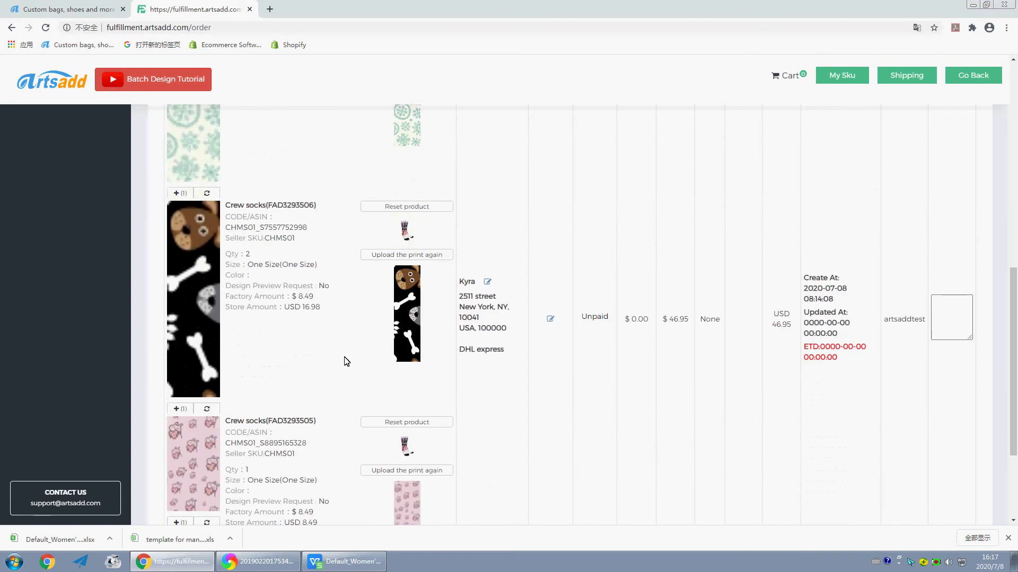
scroll(346, 360, up, 5)
scroll(346, 361, down, 2)
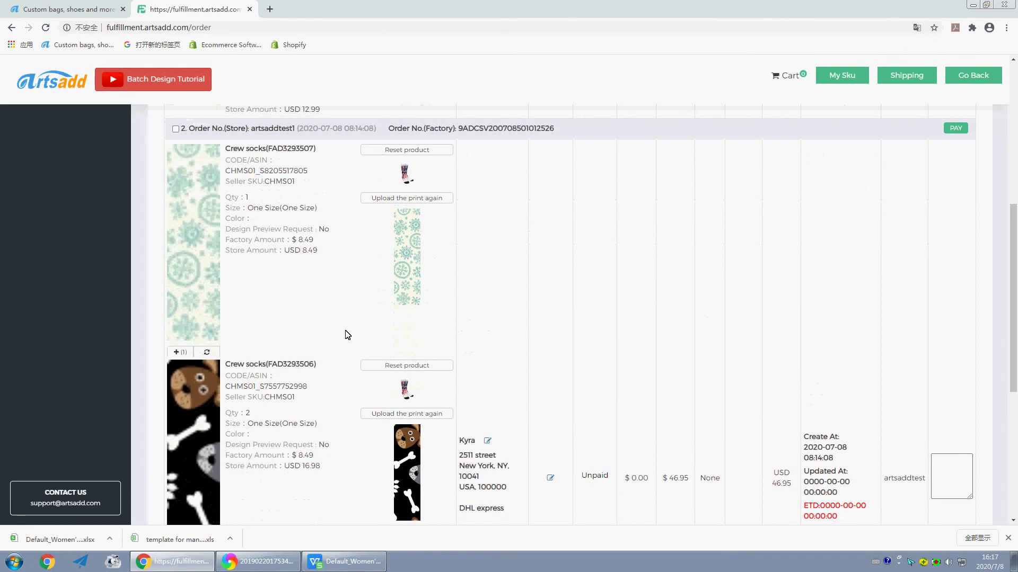
scroll(328, 318, up, 1)
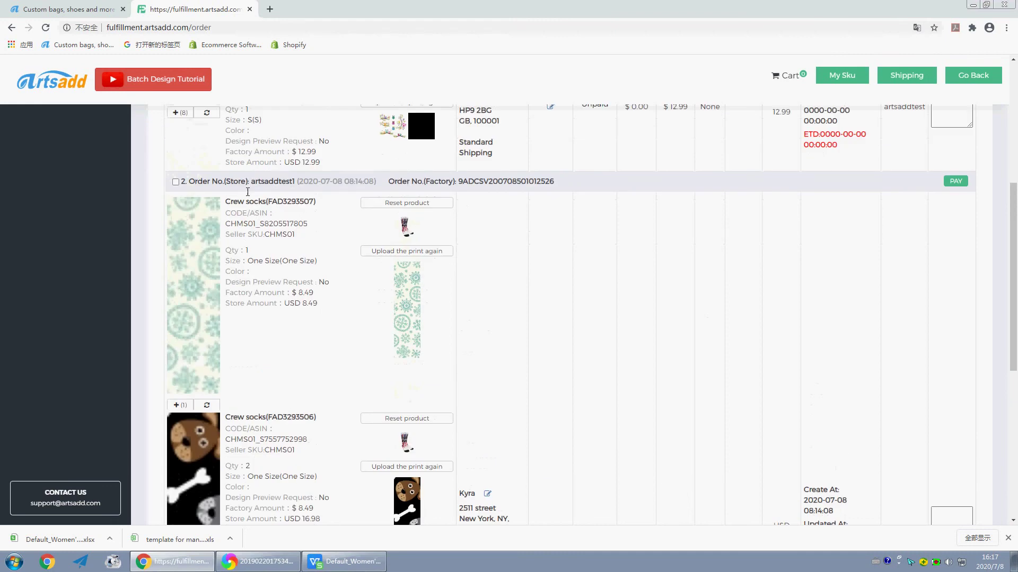
drag(248, 182, 295, 182)
Open name.png from the desktop in the WPS image viewer
click(1014, 562)
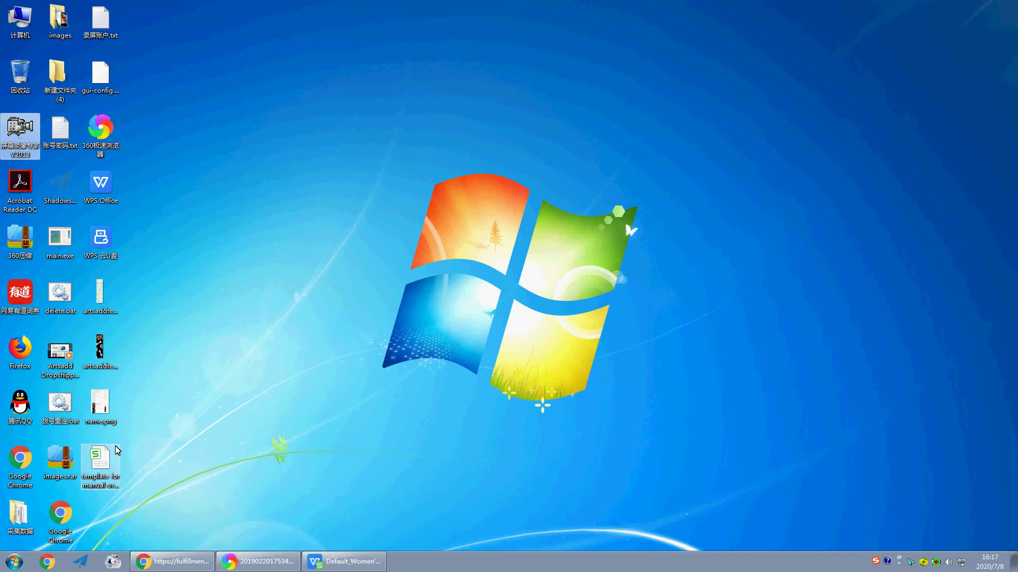
click(105, 416)
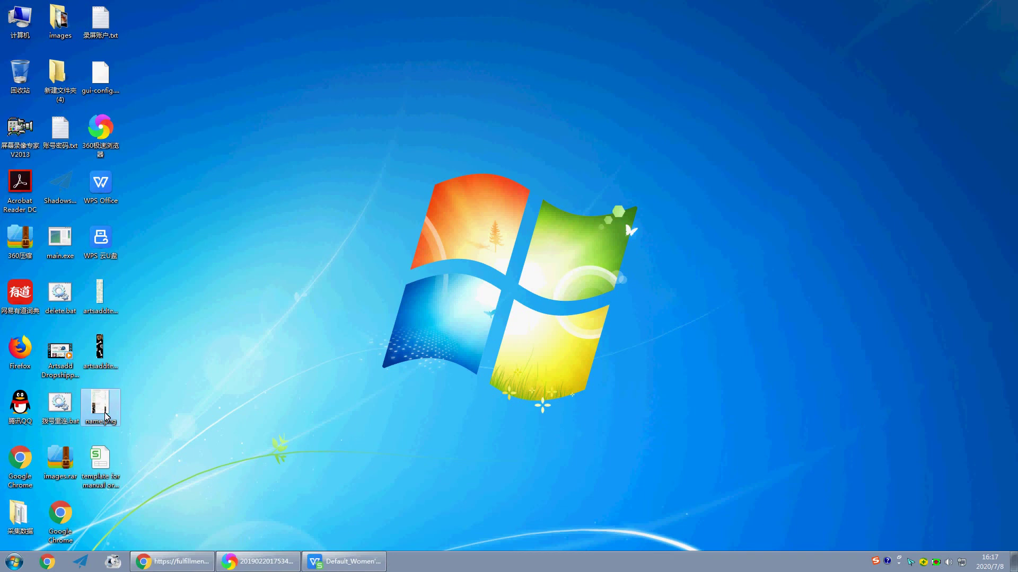
double_click(106, 417)
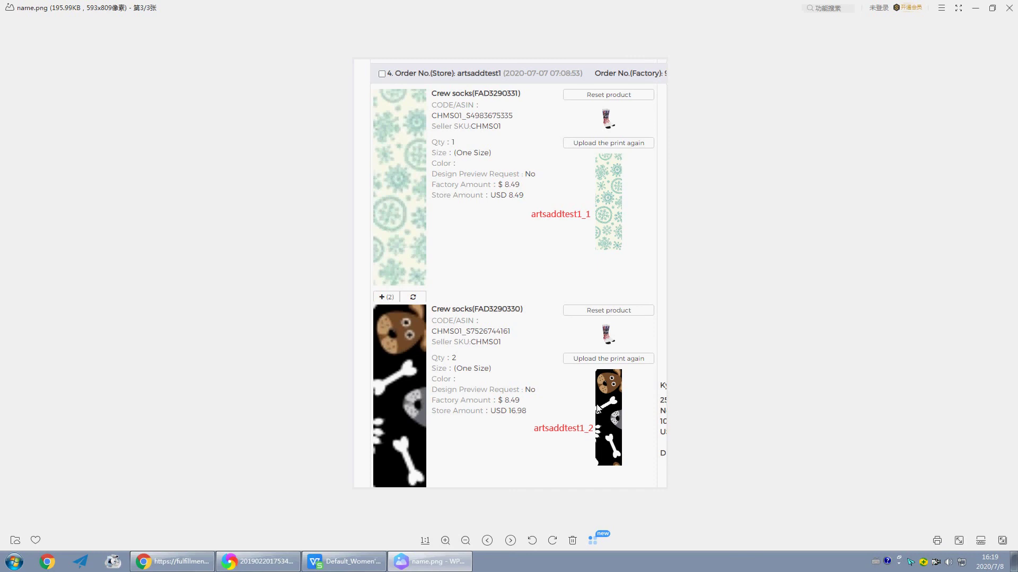
Set the first order's shipping method to STANDARD
click(142, 562)
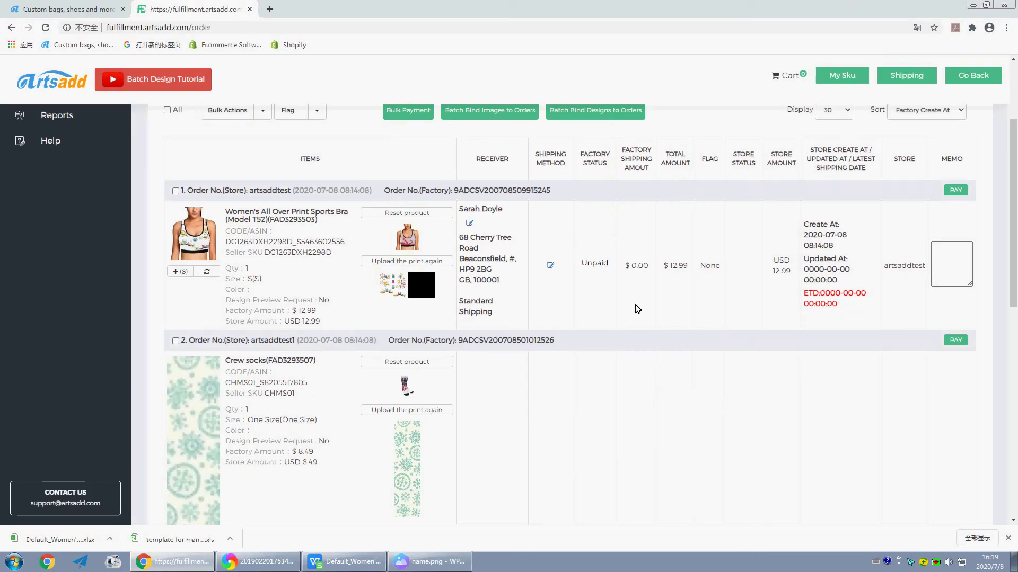
click(550, 265)
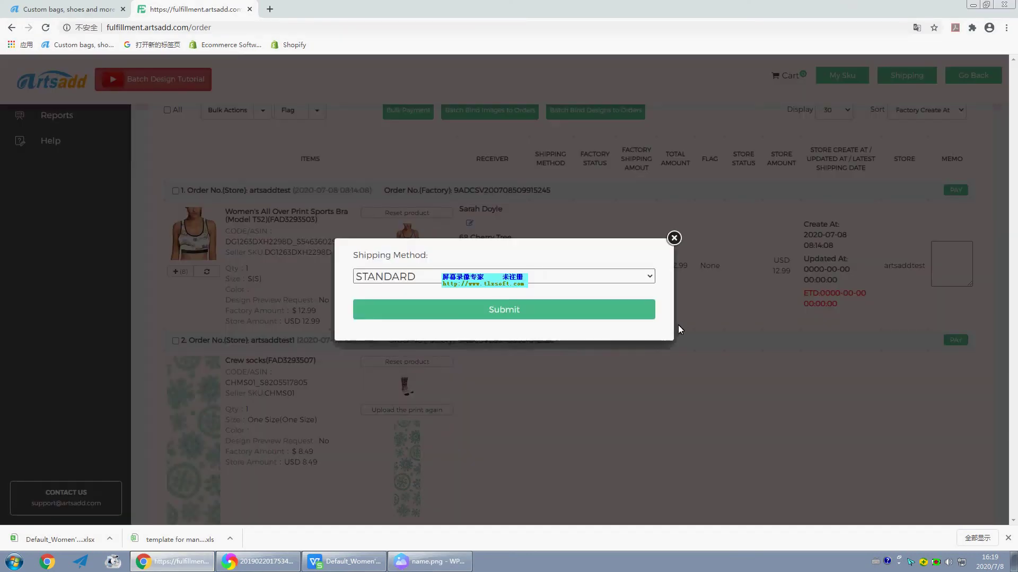
click(642, 281)
click(522, 289)
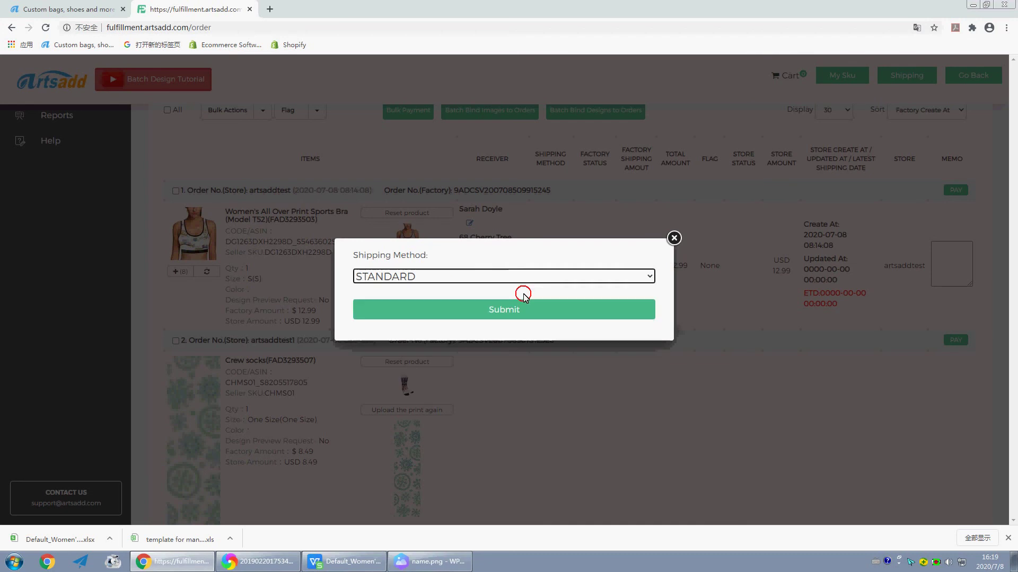
click(540, 307)
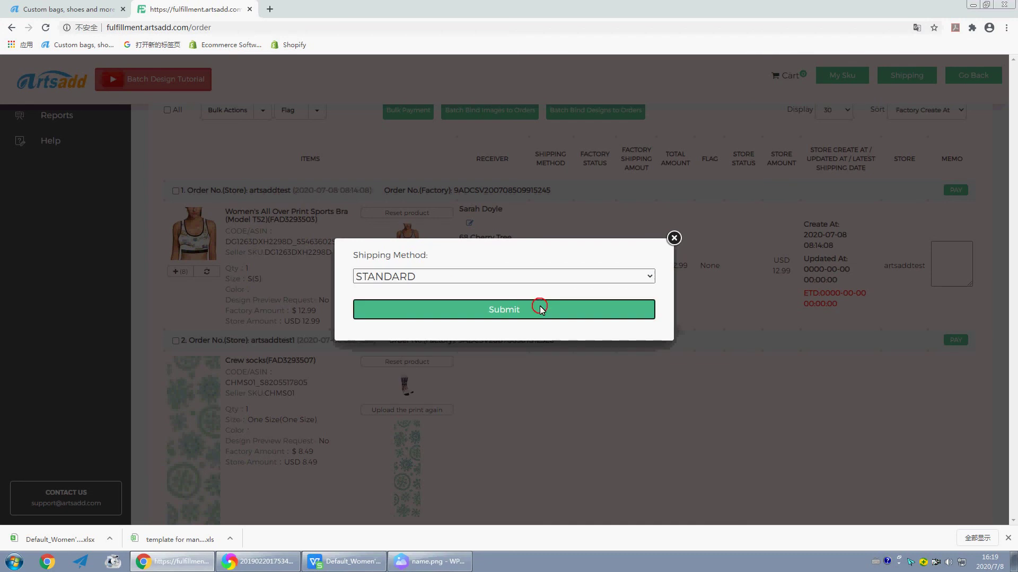
click(673, 238)
click(672, 237)
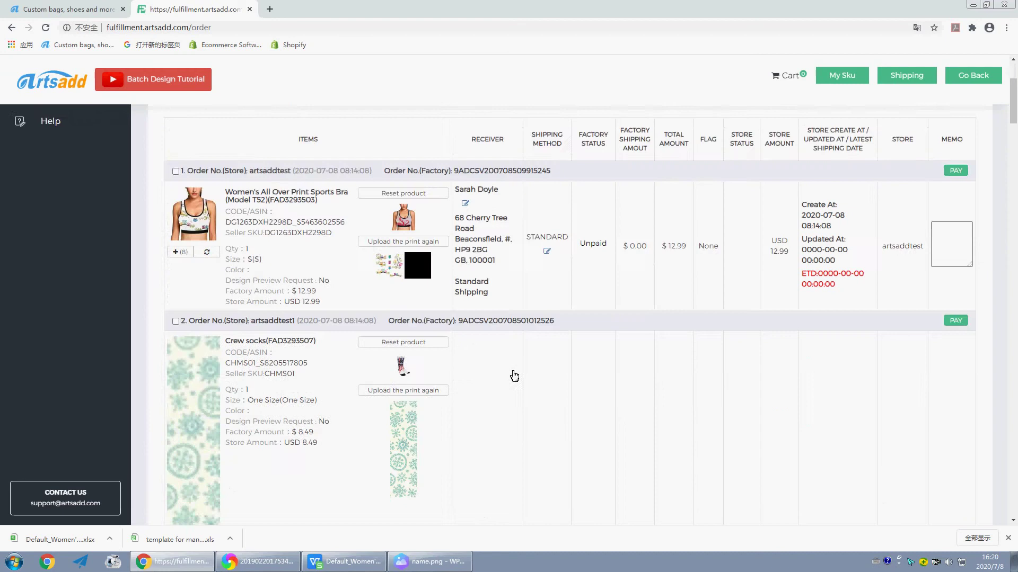
Change the two-pair sock order's shipping method to DHL Express
scroll(514, 376, down, 1)
scroll(514, 377, down, 4)
click(548, 403)
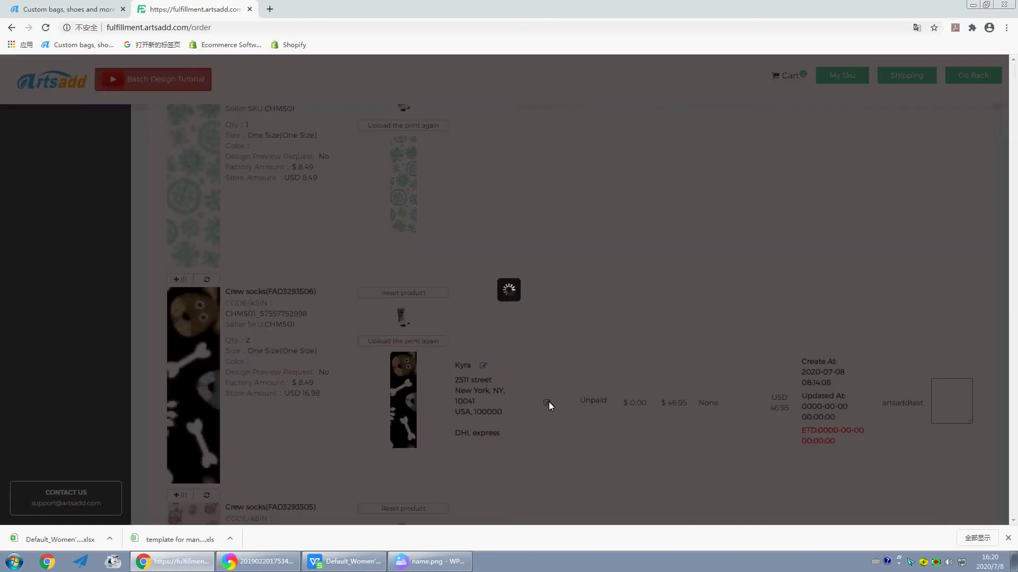
click(638, 280)
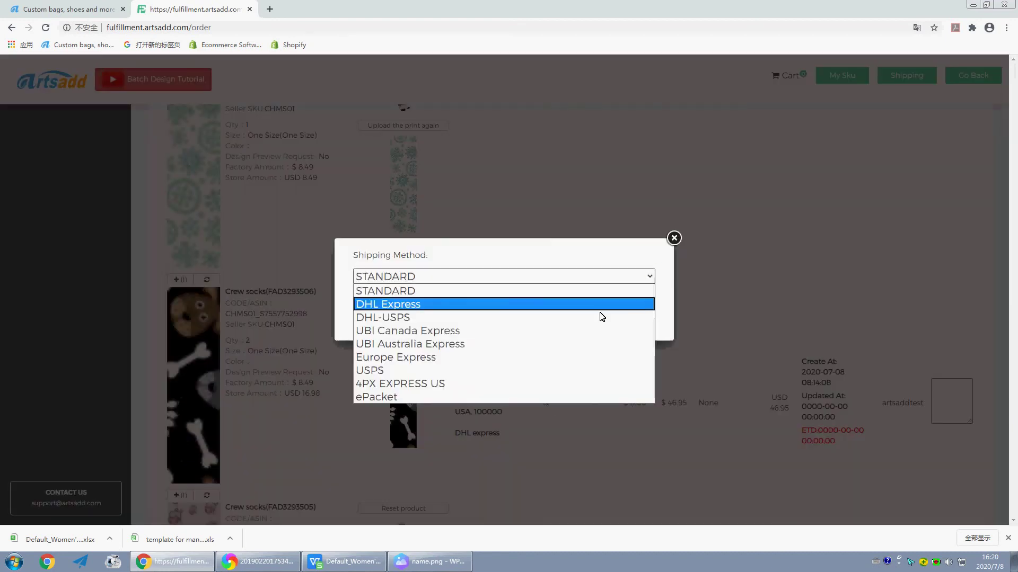
click(556, 316)
click(652, 276)
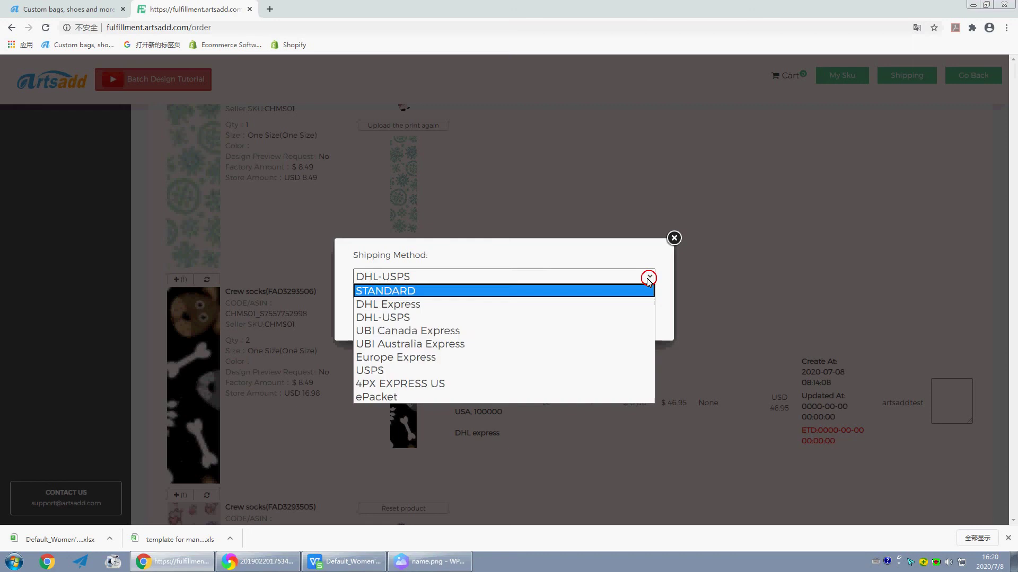
click(577, 305)
click(522, 311)
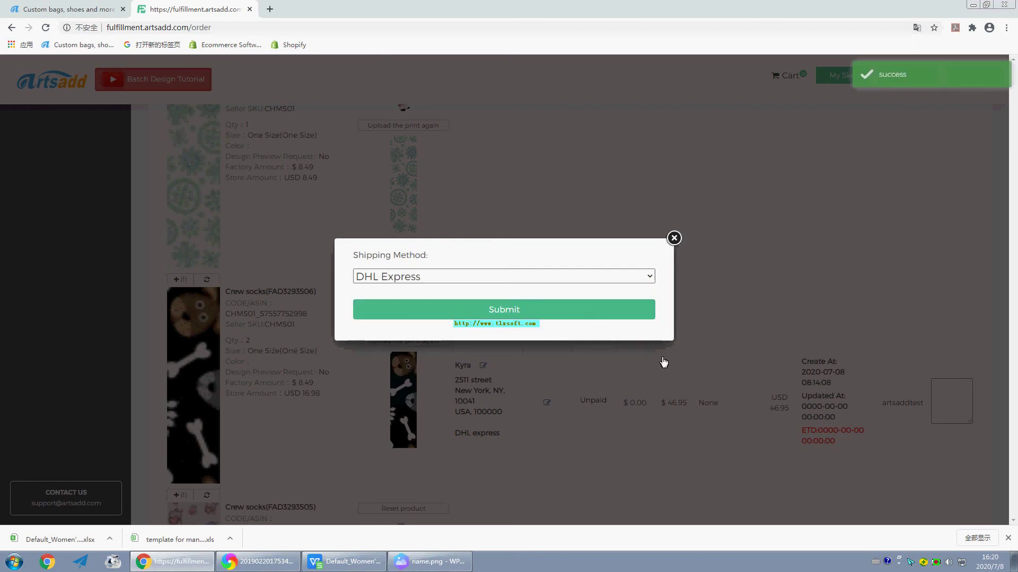
scroll(625, 330, down, 1)
scroll(626, 330, up, 2)
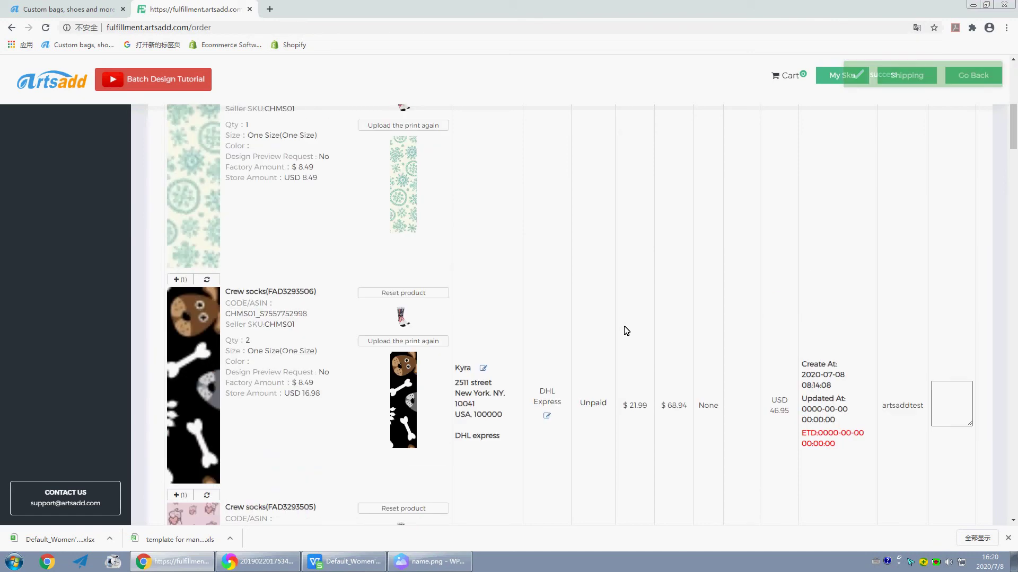
scroll(604, 406, up, 6)
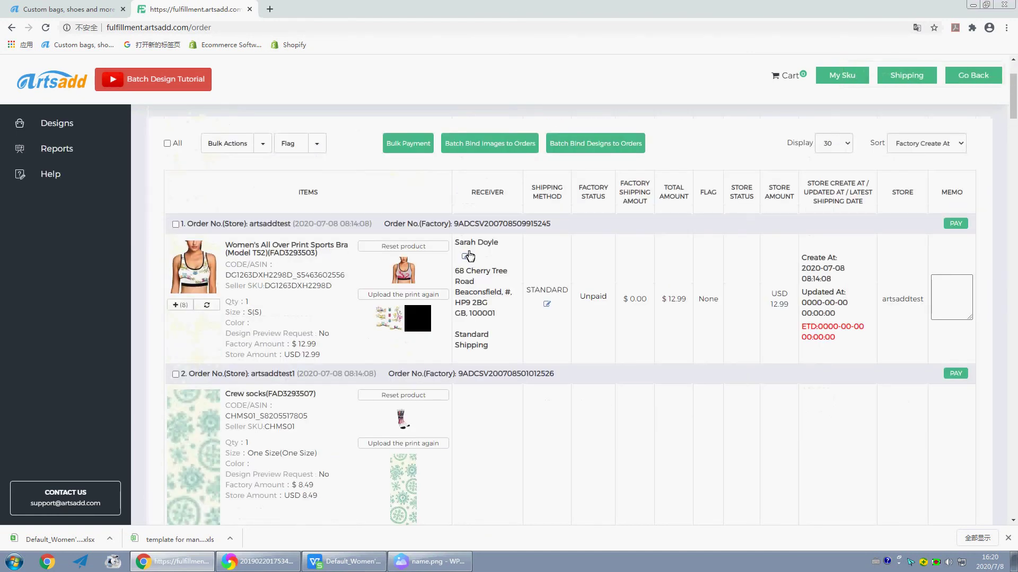
View order 1's receiver address, then tick All to select every order
click(466, 256)
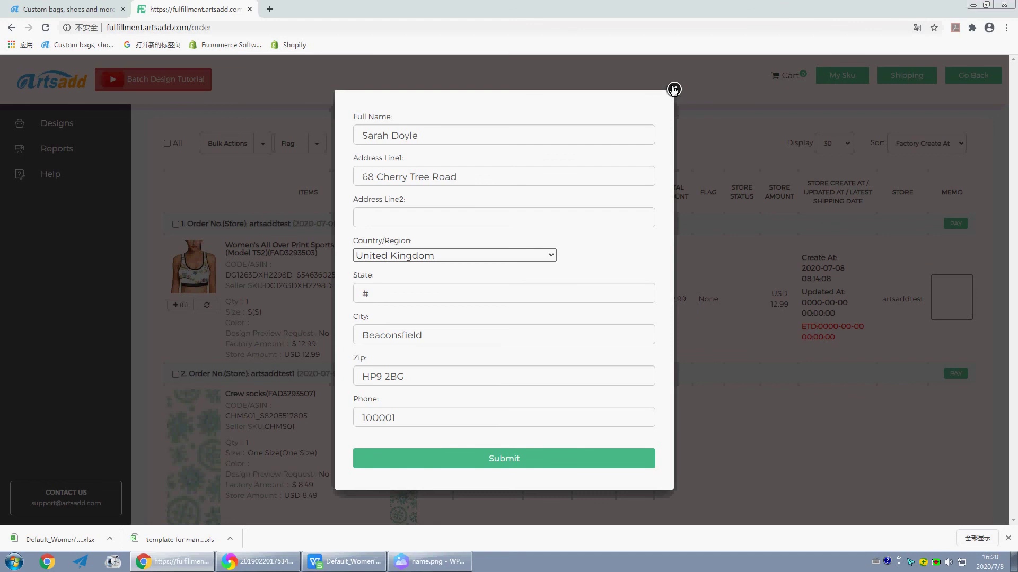
click(168, 144)
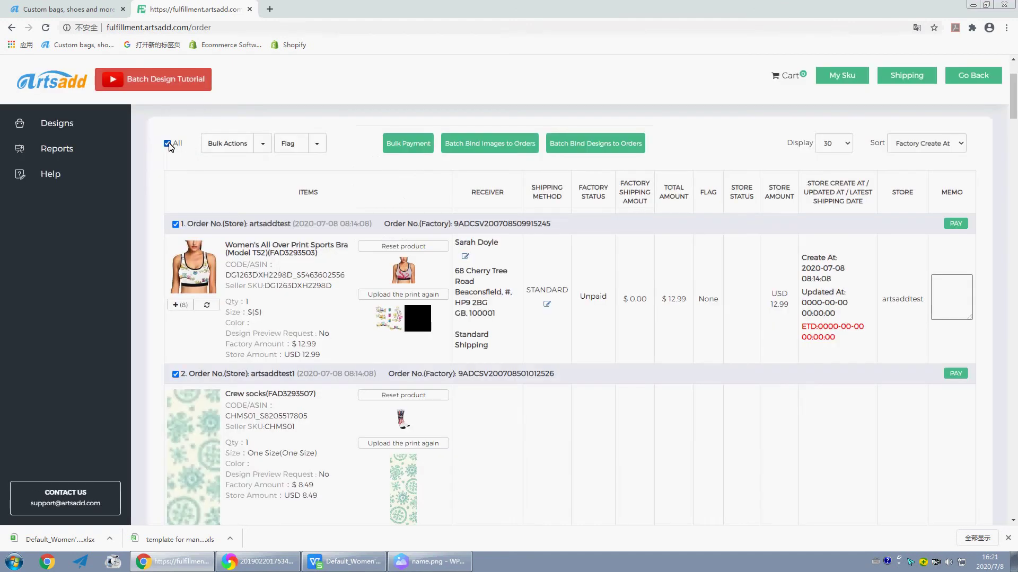